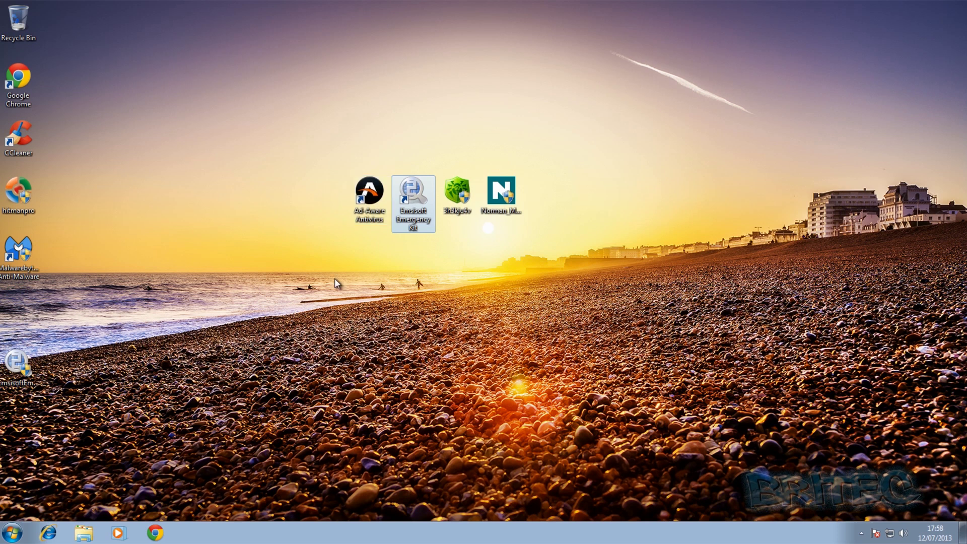
# Step: Examine the list of running processes in Windows Task Manager and close it
pyautogui.click(595, 226)
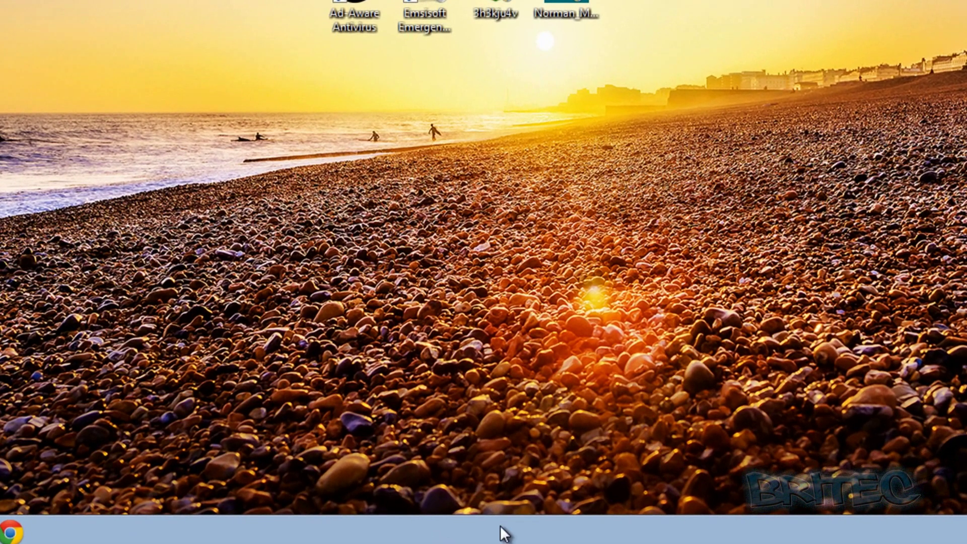
pyautogui.rightClick(490, 535)
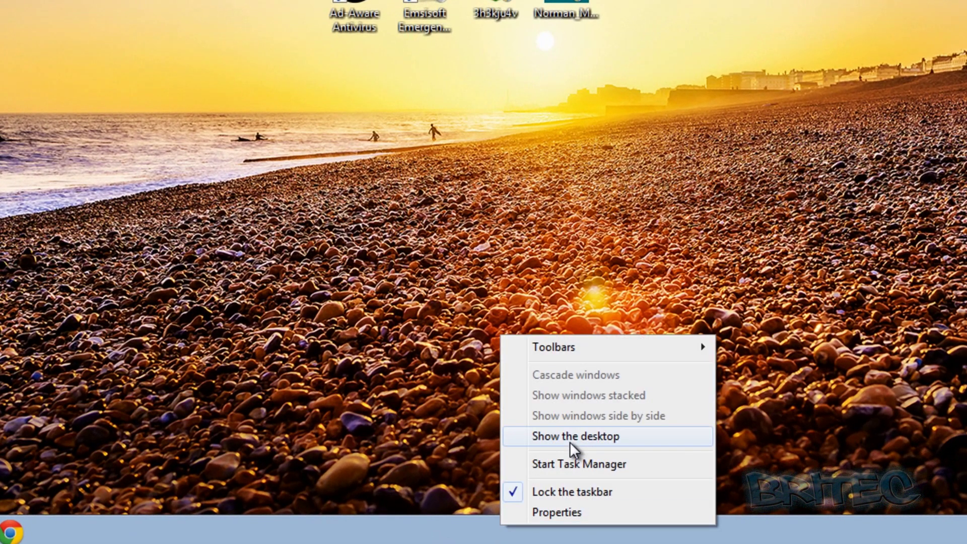
pyautogui.click(548, 464)
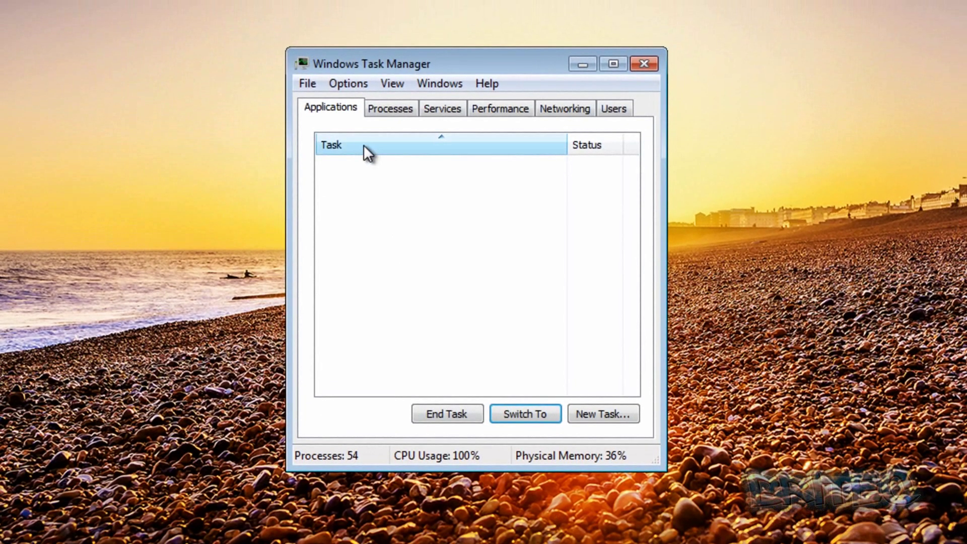
pyautogui.click(392, 108)
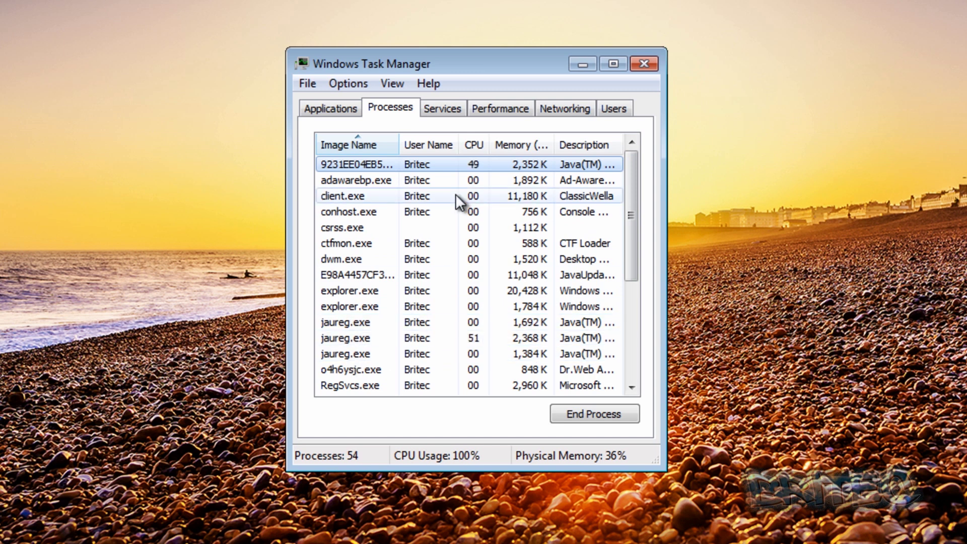
pyautogui.moveTo(632, 185); pyautogui.dragTo(631, 330)
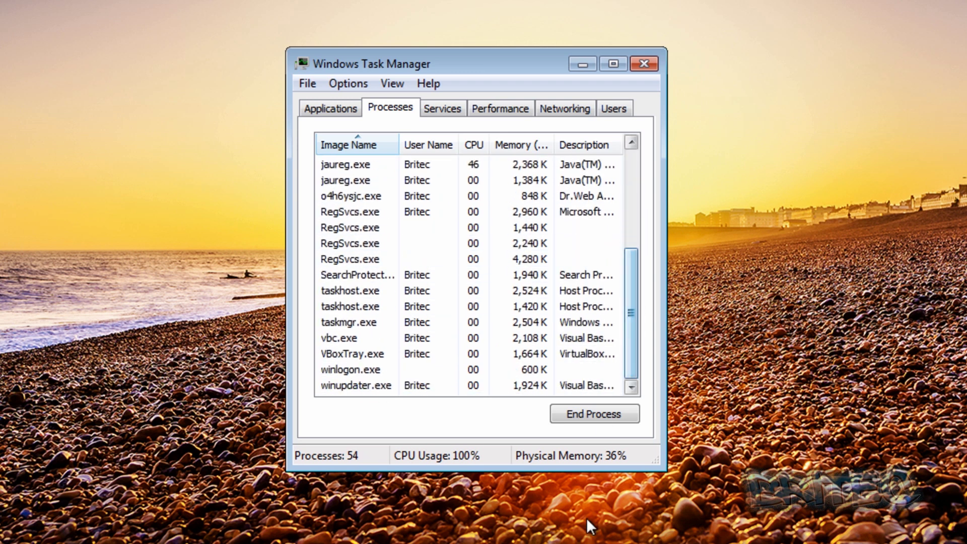
pyautogui.click(644, 64)
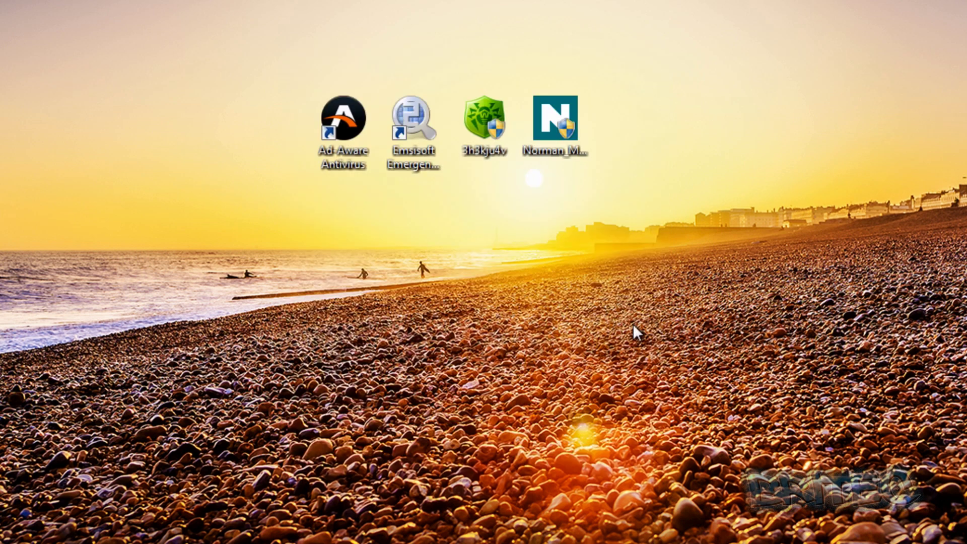
# Step: Launch Norman Malware Cleaner, accept the licence agreement and start a Quick scan
pyautogui.doubleClick(548, 126)
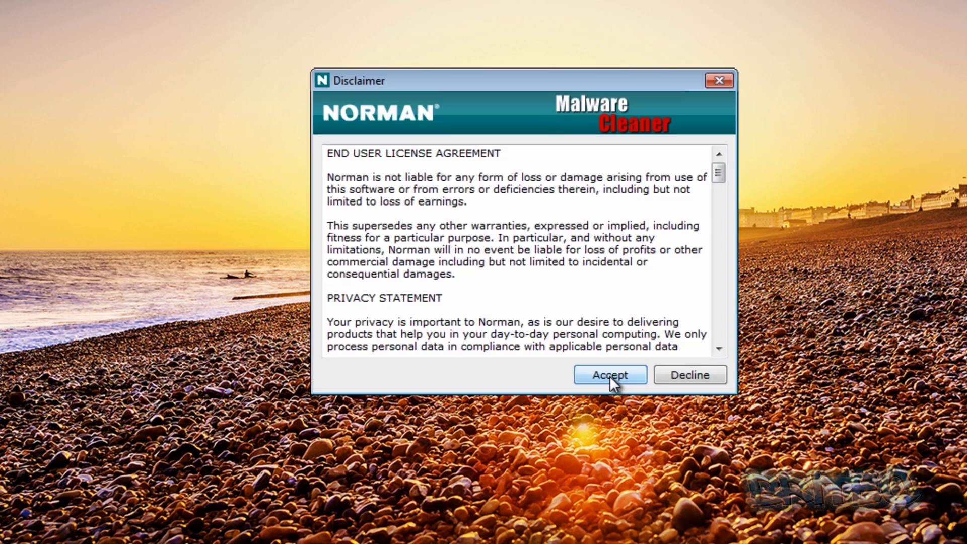
pyautogui.click(610, 376)
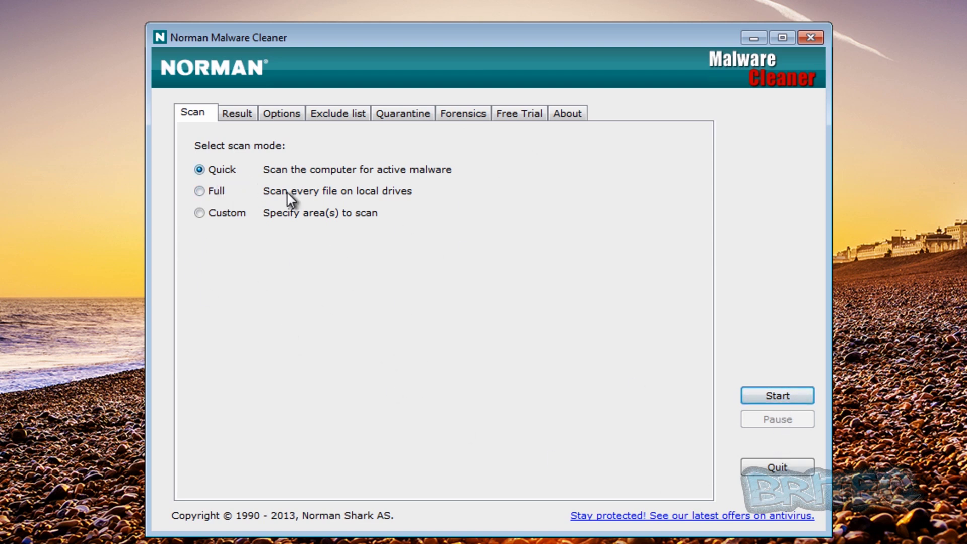
pyautogui.click(783, 396)
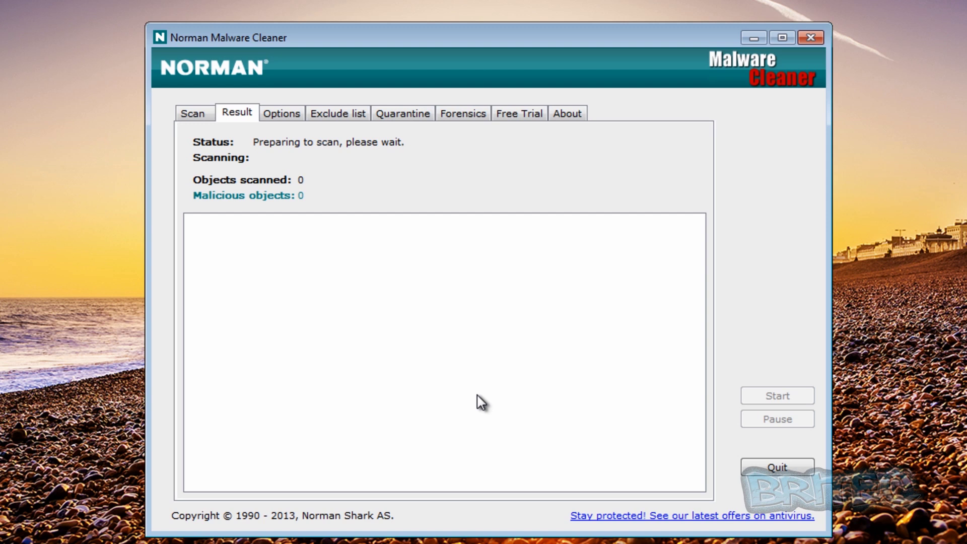
# Step: Review the scan options while the scan runs, and quit Norman Malware Cleaner once it finishes
pyautogui.click(276, 113)
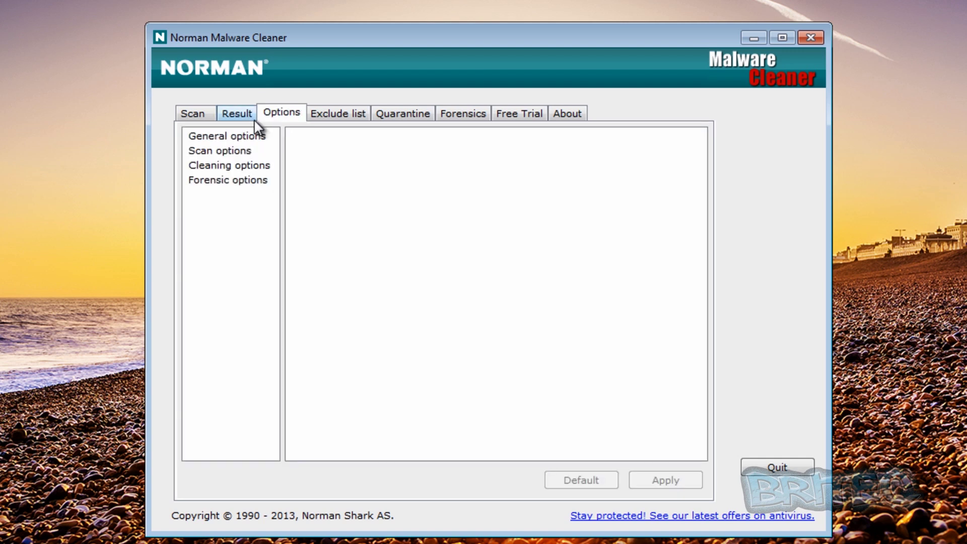
pyautogui.click(232, 151)
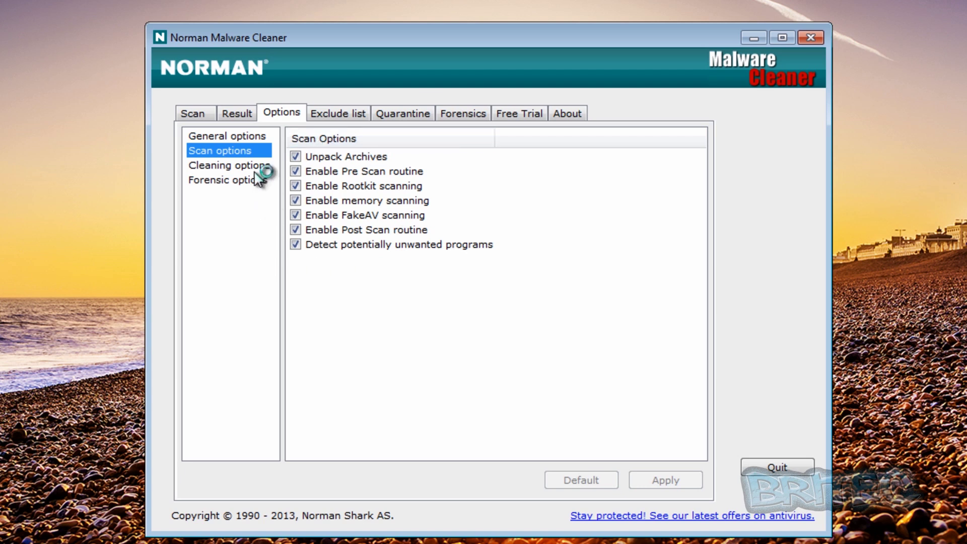
pyautogui.click(194, 113)
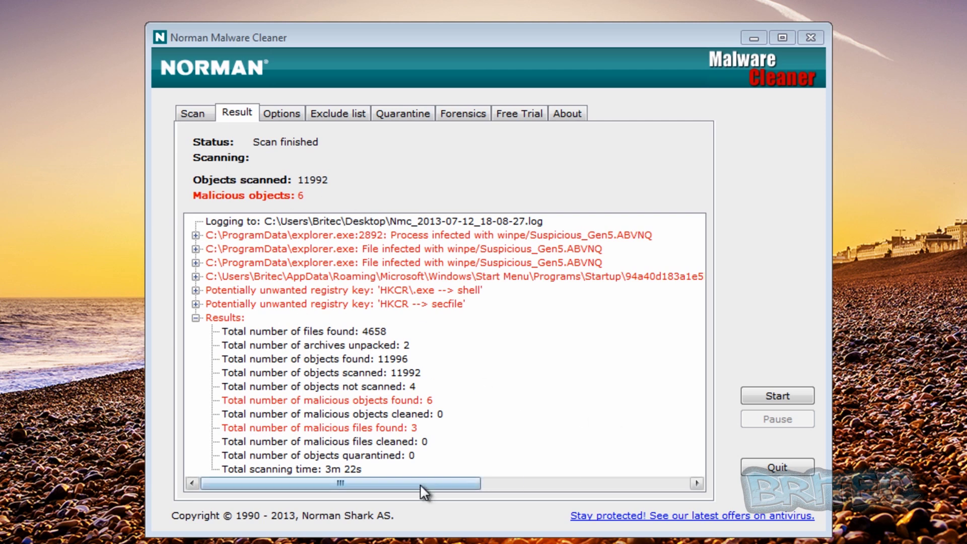
pyautogui.click(786, 475)
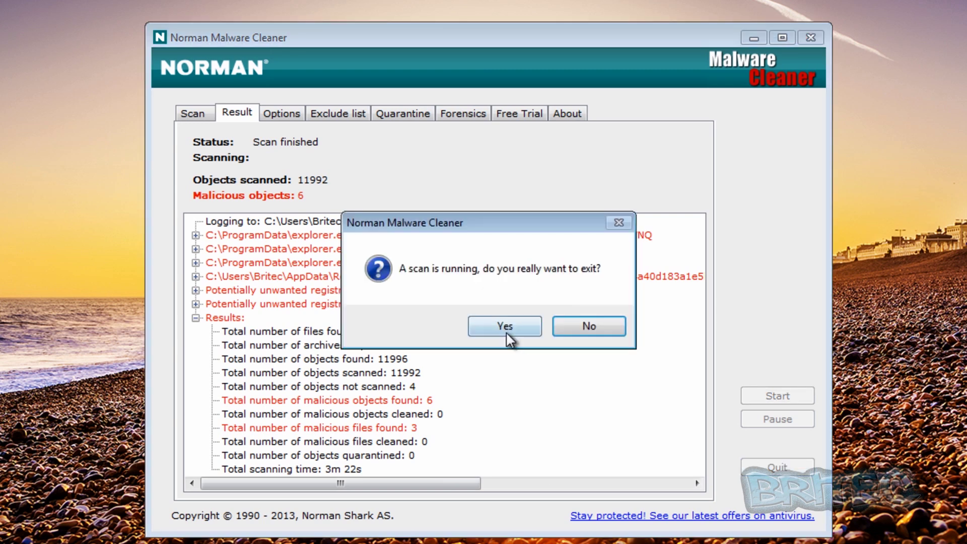
pyautogui.click(506, 329)
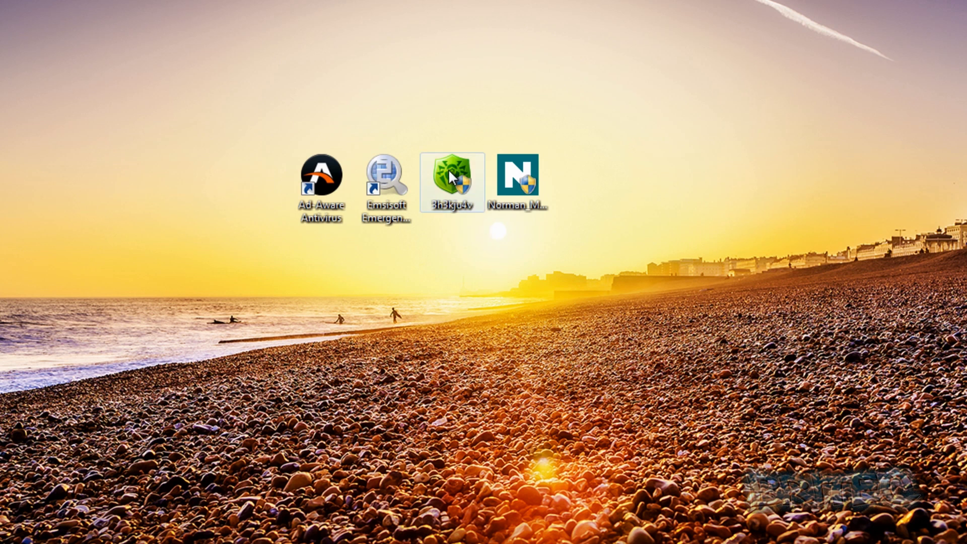
# Step: Launch the Dr.Web scanner 3h3kju4v, allow it to make changes, and continue in Enhanced Protection Mode
pyautogui.doubleClick(448, 184)
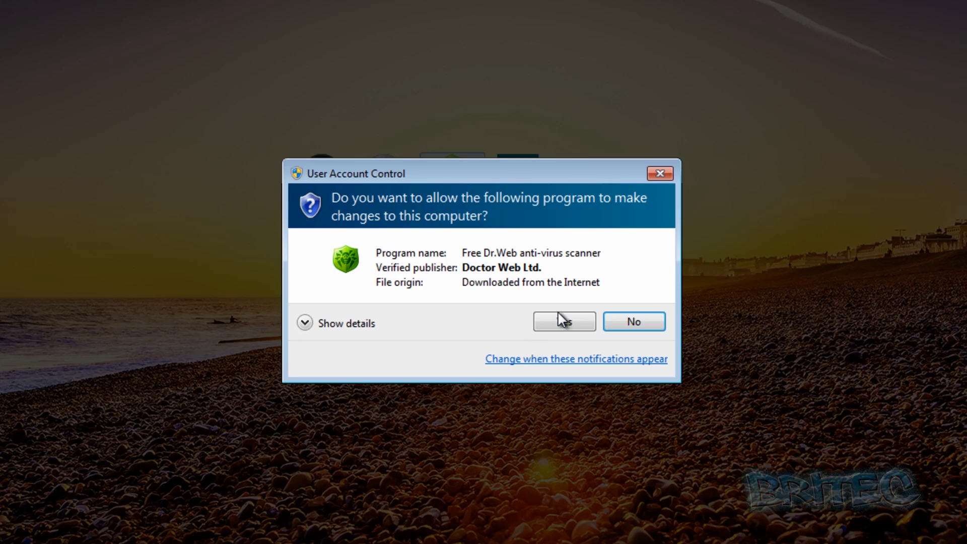
pyautogui.click(564, 324)
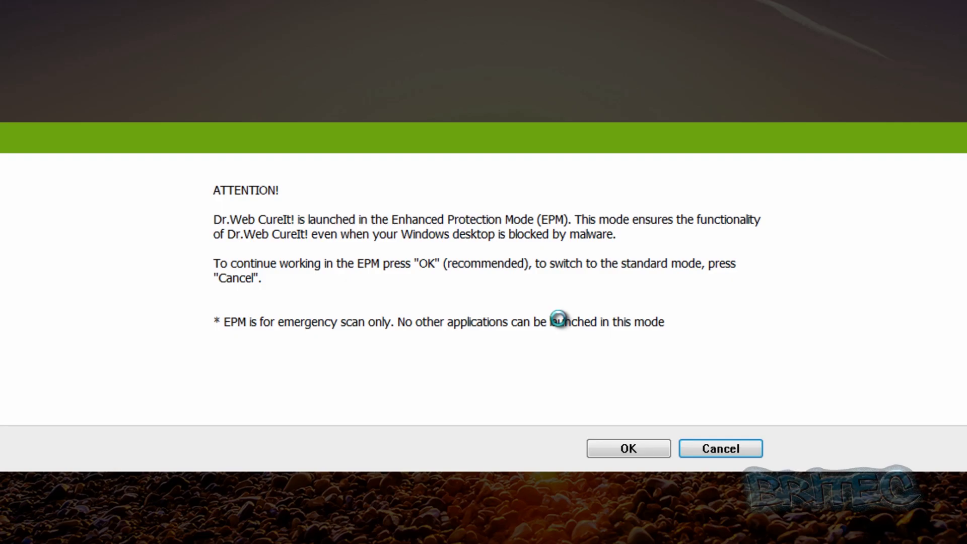
pyautogui.click(621, 449)
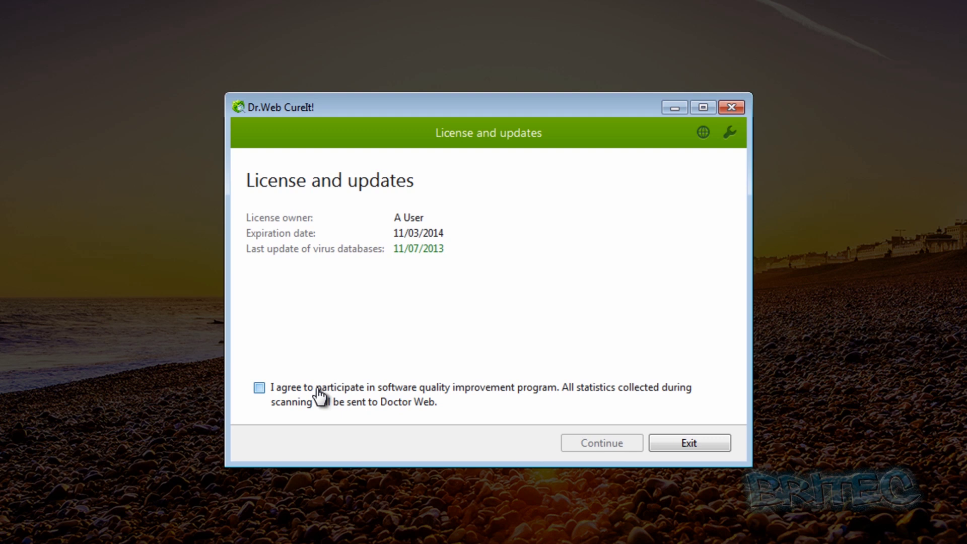
# Step: Agree to participate in the software quality improvement program and start the Dr.Web CureIt! scan
pyautogui.click(260, 389)
pyautogui.click(606, 447)
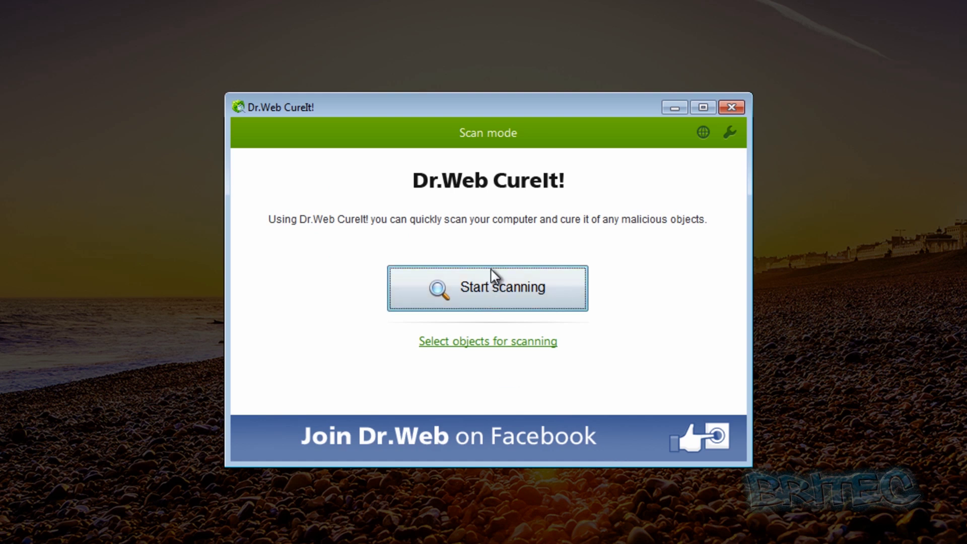
pyautogui.click(520, 290)
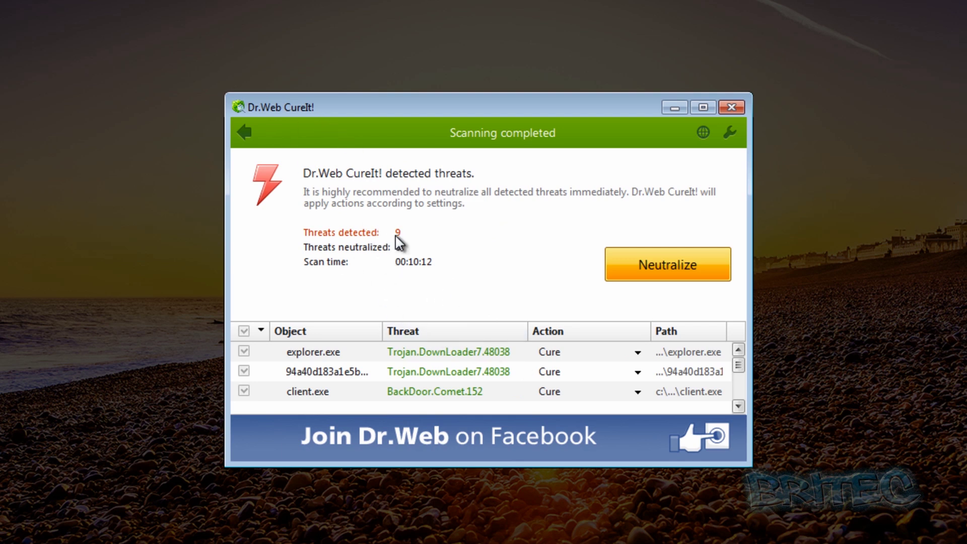
# Step: Deselect all detected threats in the scan results and close Dr.Web CureIt! without neutralizing them
pyautogui.scroll(-2, 470, 363)
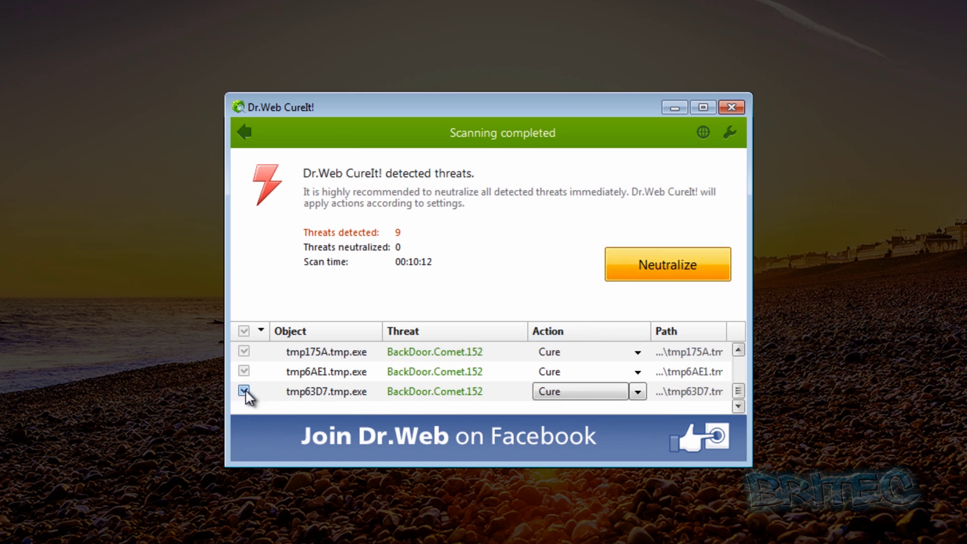
pyautogui.click(244, 392)
pyautogui.click(244, 372)
pyautogui.click(243, 351)
pyautogui.click(295, 372)
pyautogui.scroll(1, 745, 356)
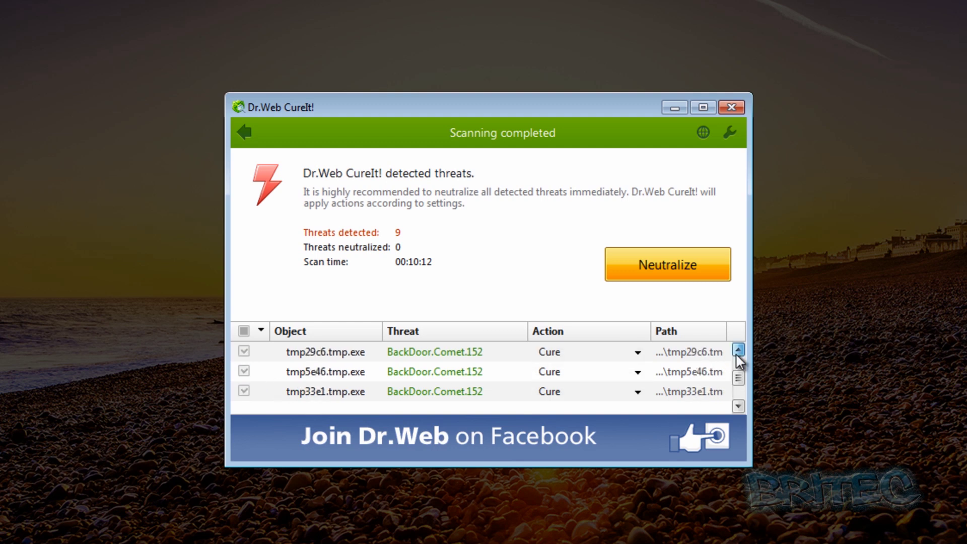
pyautogui.click(244, 392)
pyautogui.click(244, 372)
pyautogui.click(244, 351)
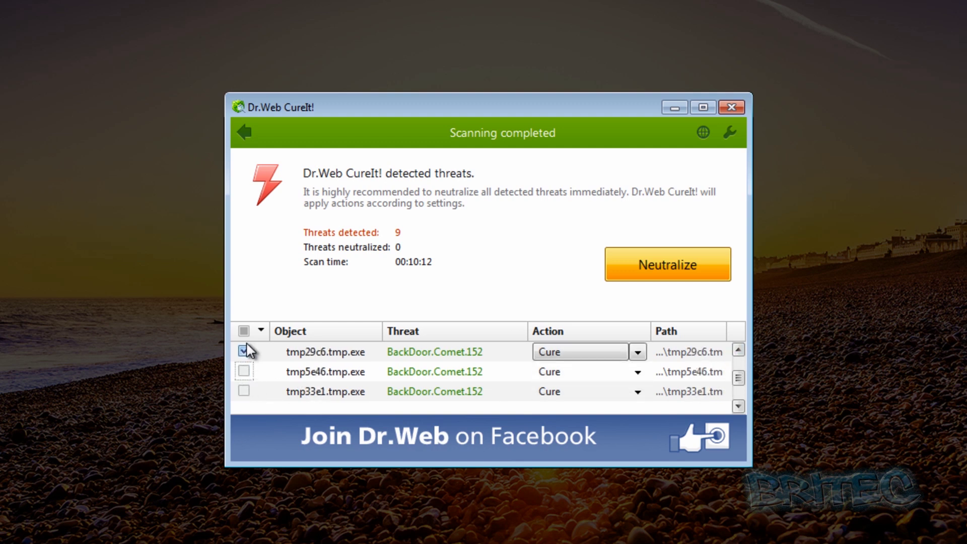
pyautogui.click(738, 351)
pyautogui.click(738, 351)
pyautogui.click(739, 350)
pyautogui.click(244, 391)
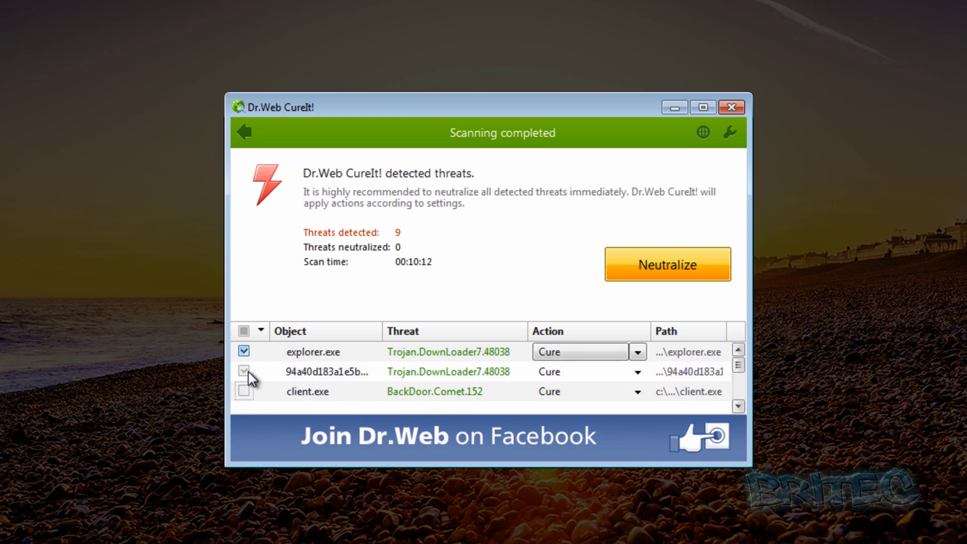
pyautogui.click(243, 373)
pyautogui.click(244, 352)
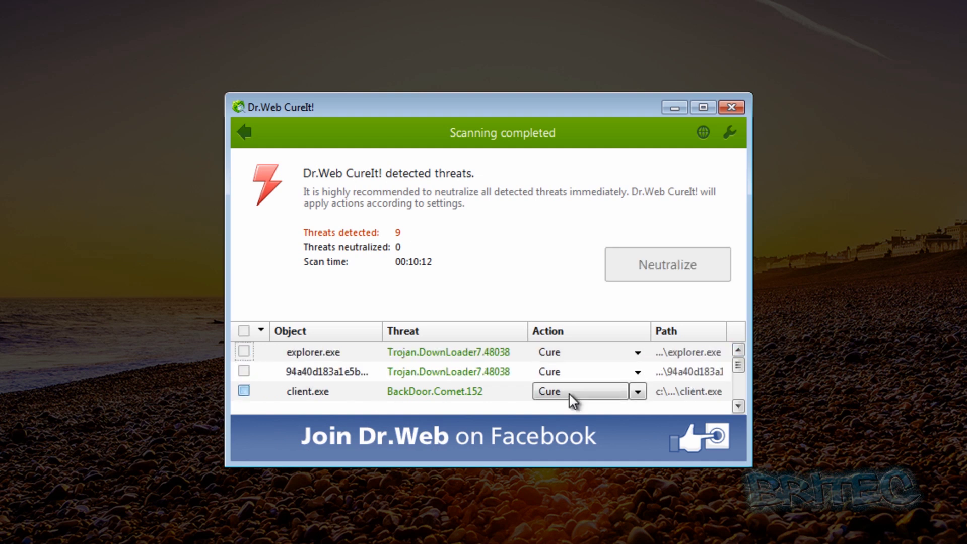
pyautogui.moveTo(738, 365); pyautogui.dragTo(734, 395)
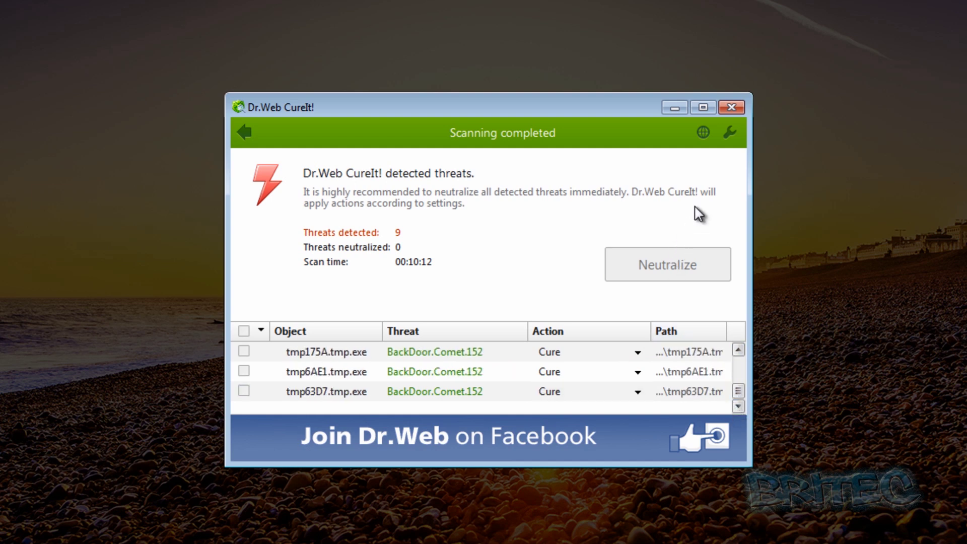
pyautogui.click(731, 107)
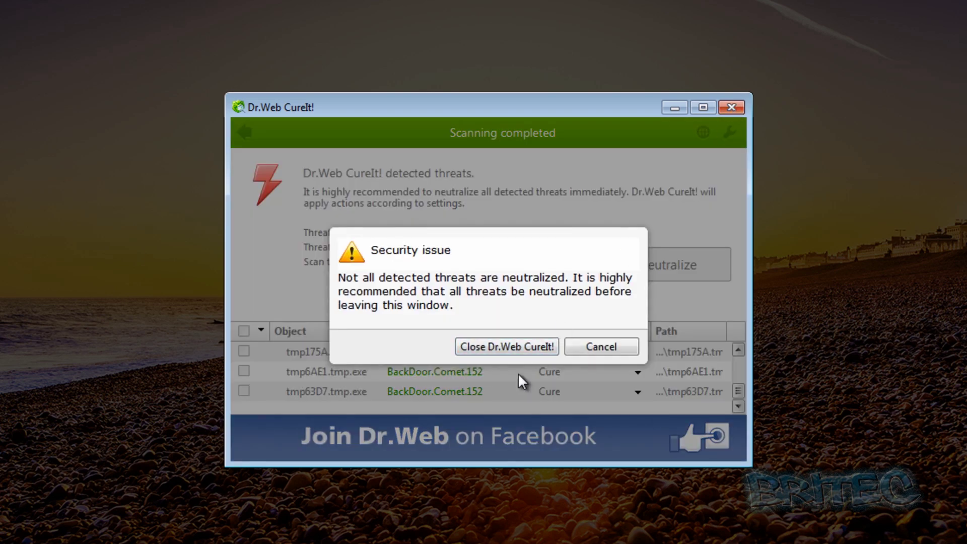
pyautogui.click(493, 348)
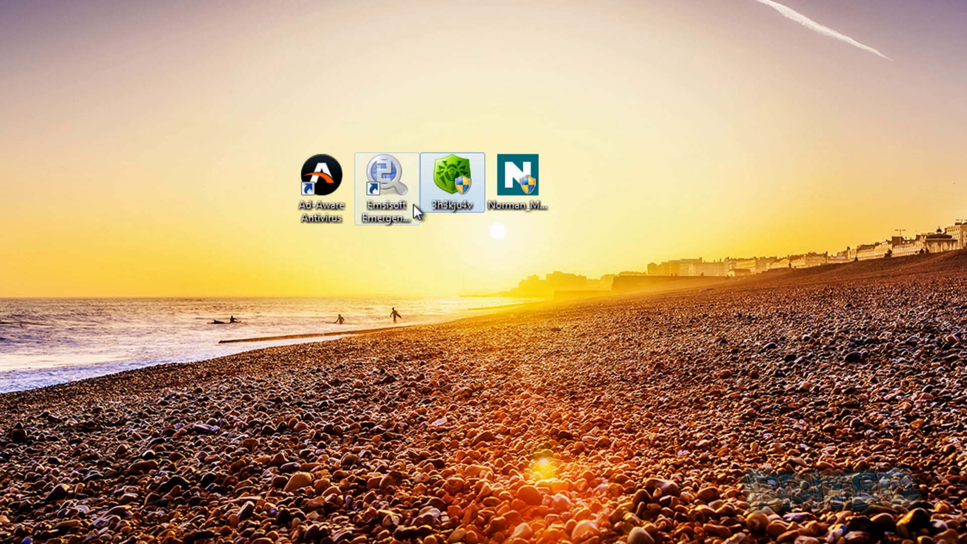
# Step: Launch Emsisoft Emergency Kit, run its Emergency Kit Scanner and allow it to make changes
pyautogui.doubleClick(385, 179)
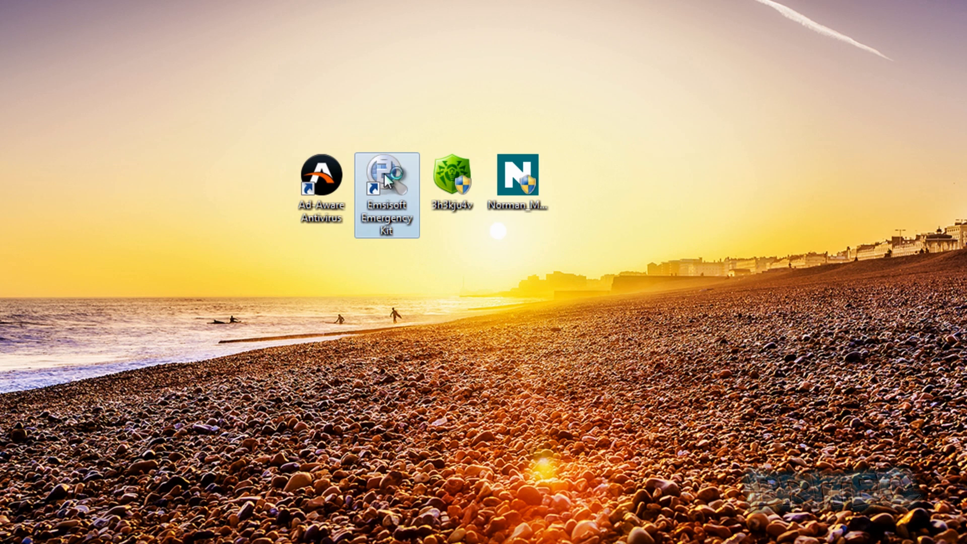
pyautogui.click(451, 265)
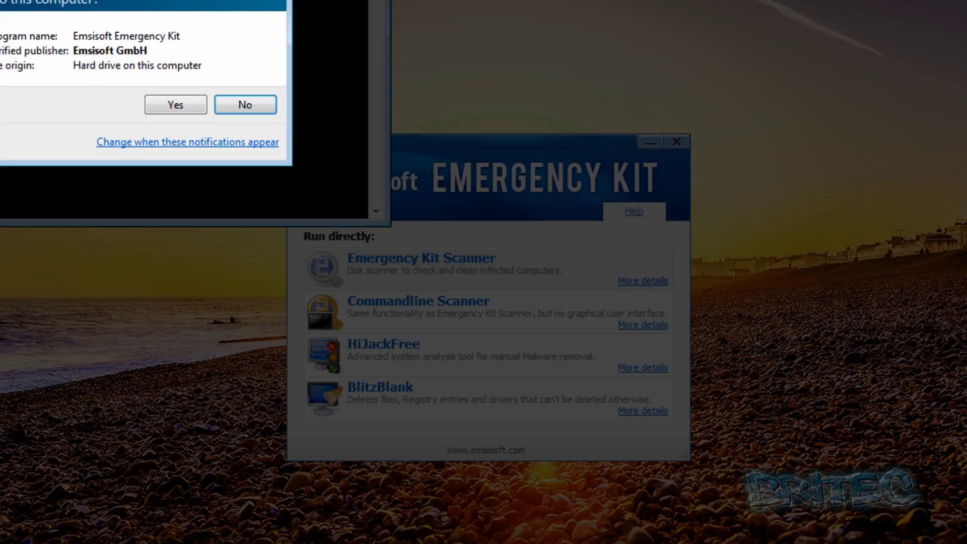
pyautogui.click(174, 104)
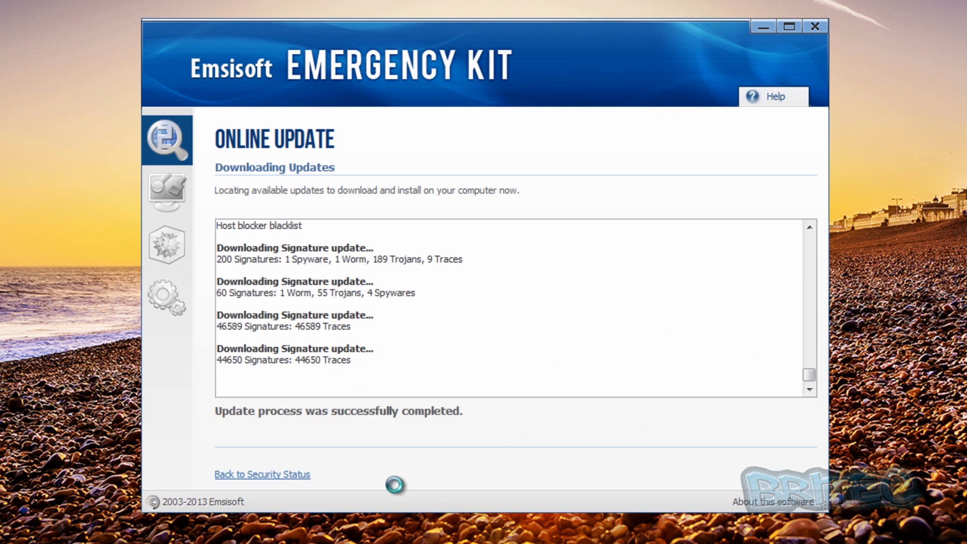
# Step: Check the running processes again in Windows Task Manager while Emergency Kit is open, and close it
pyautogui.rightClick(481, 543)
pyautogui.click(514, 543)
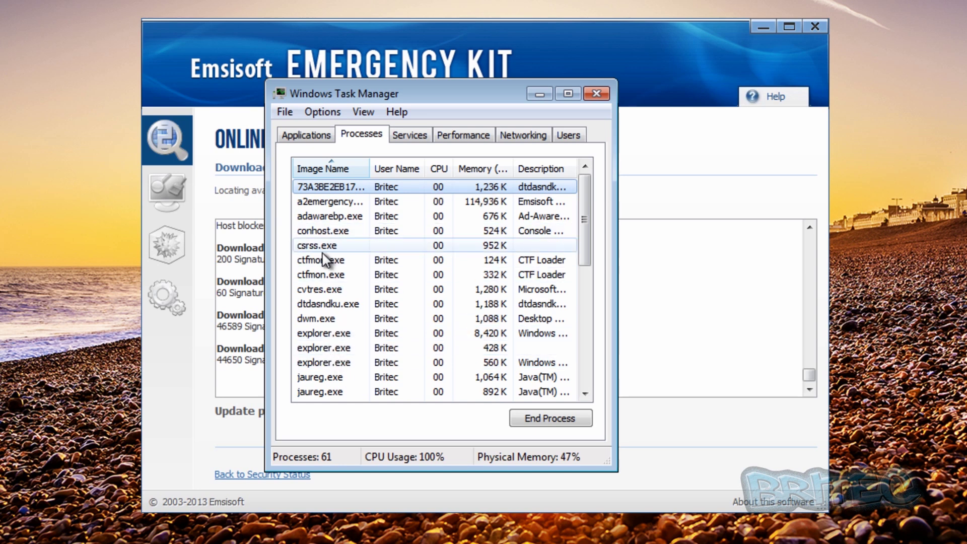
pyautogui.moveTo(578, 239); pyautogui.dragTo(578, 357)
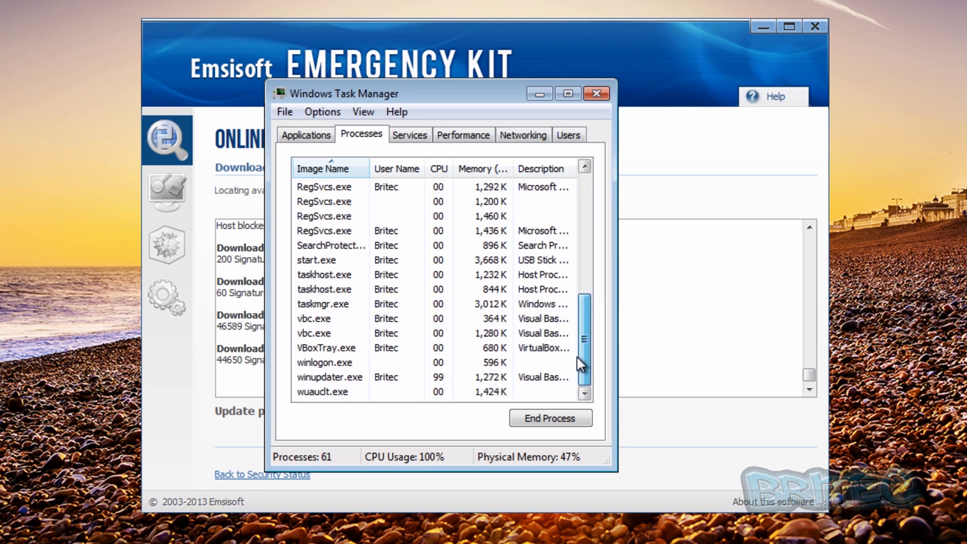
pyautogui.click(595, 95)
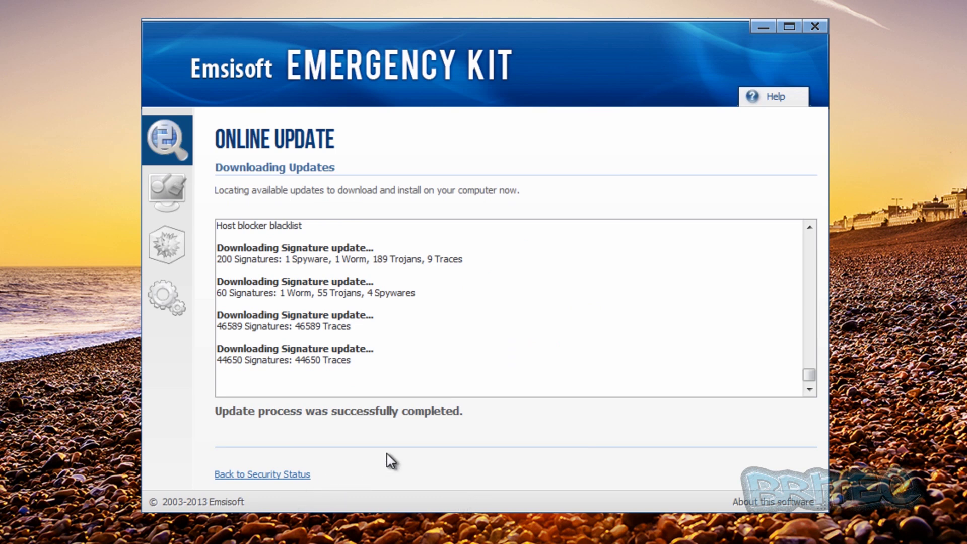
# Step: Return to the security status overview and start a Smart Scan of the PC
pyautogui.click(274, 476)
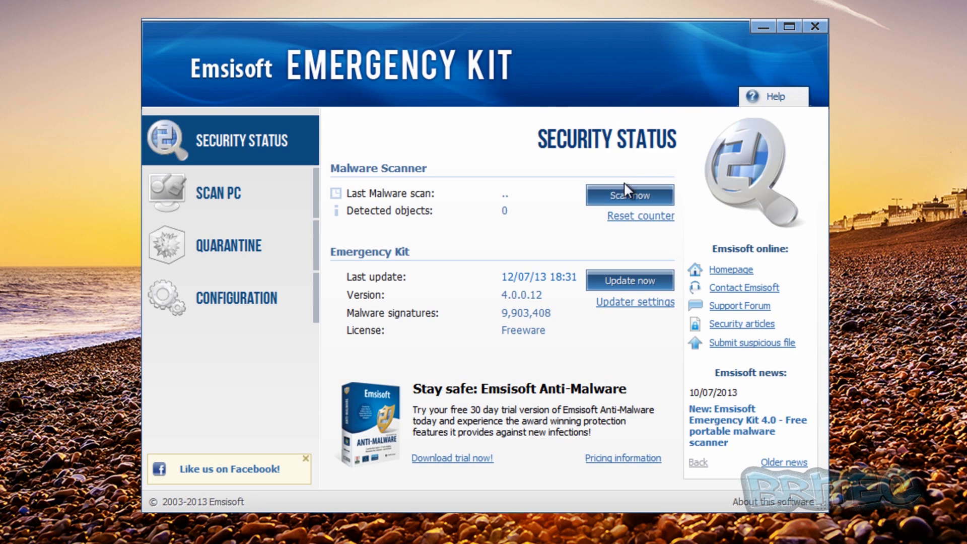
pyautogui.click(658, 193)
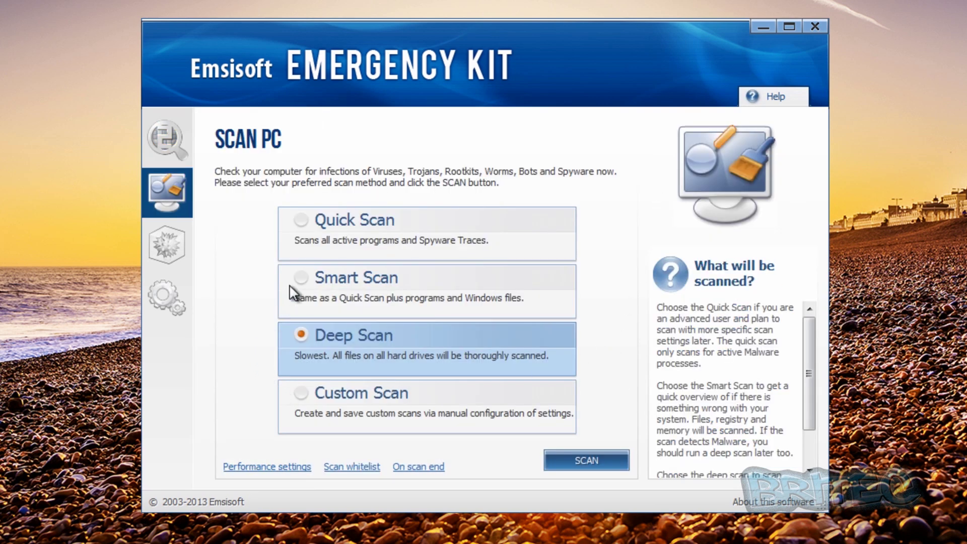
pyautogui.click(300, 234)
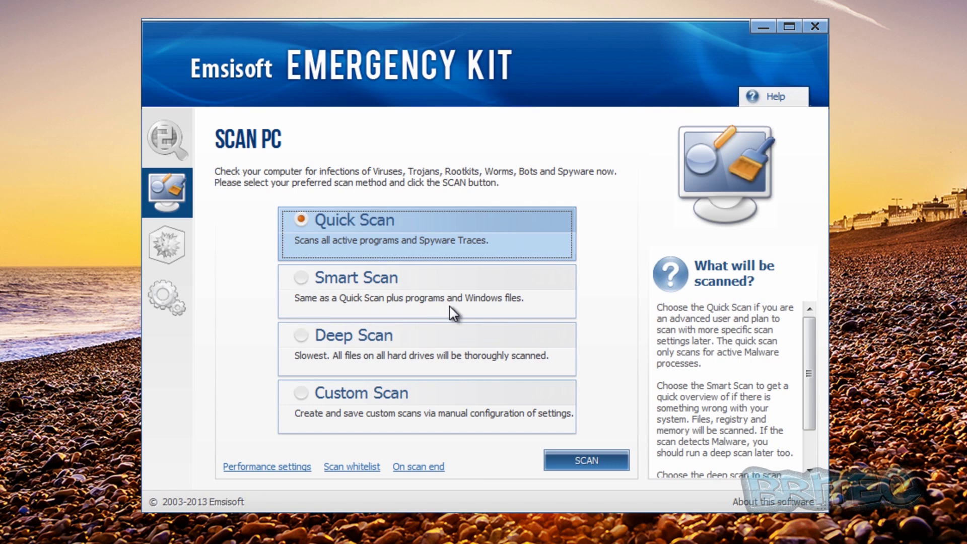
pyautogui.click(309, 297)
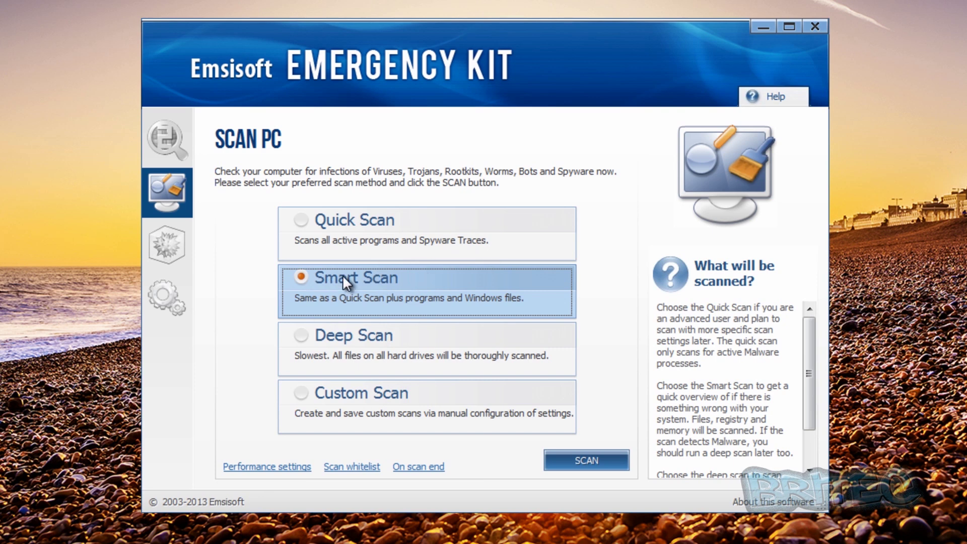
pyautogui.click(574, 461)
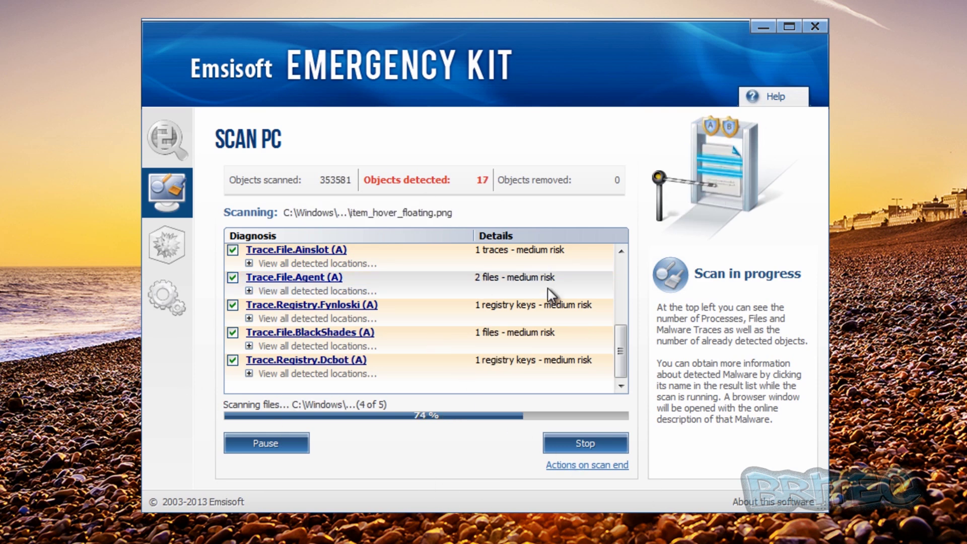
# Step: View the detected locations of Trace.File.Agent (A) and look for jaureg.exe among the running processes in Windows Task Manager
pyautogui.click(249, 291)
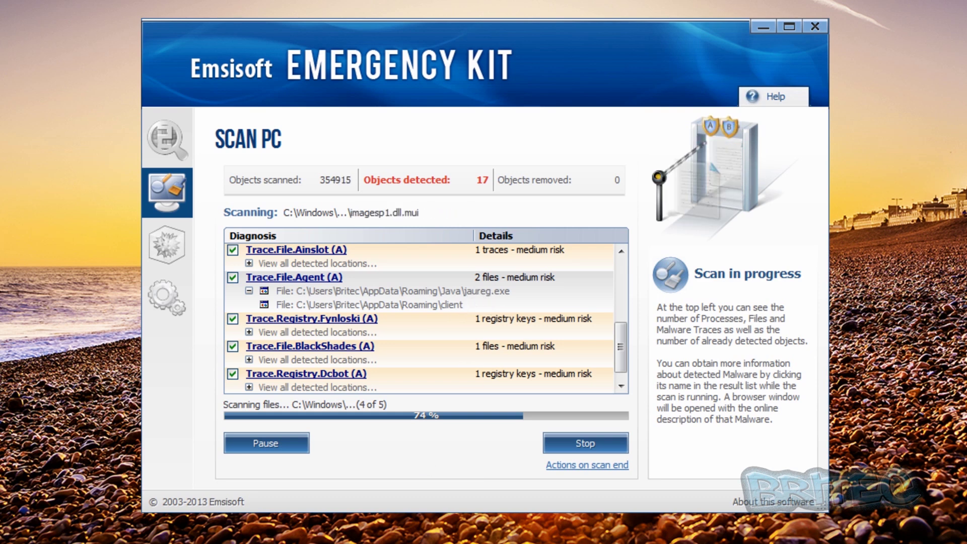
pyautogui.rightClick(402, 543)
pyautogui.click(453, 543)
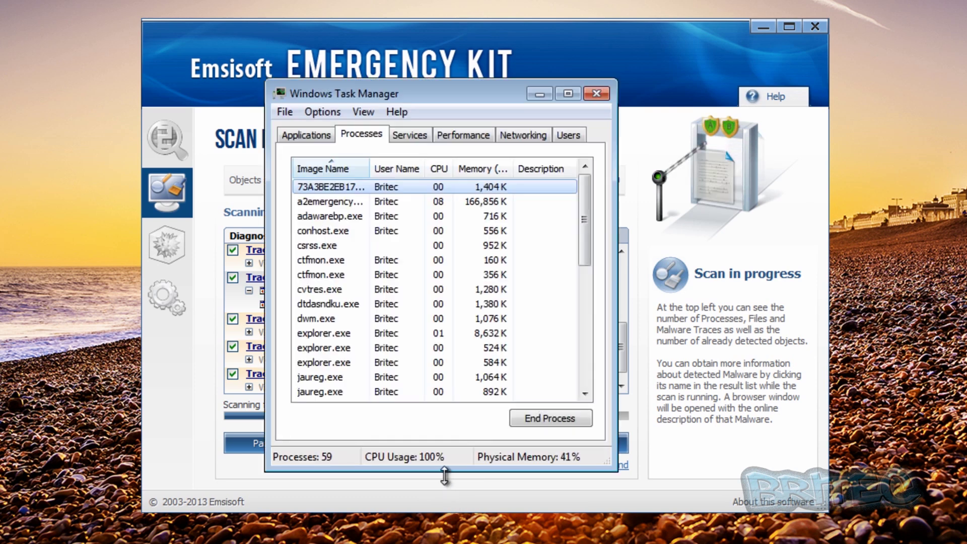
pyautogui.scroll(-1, 328, 398)
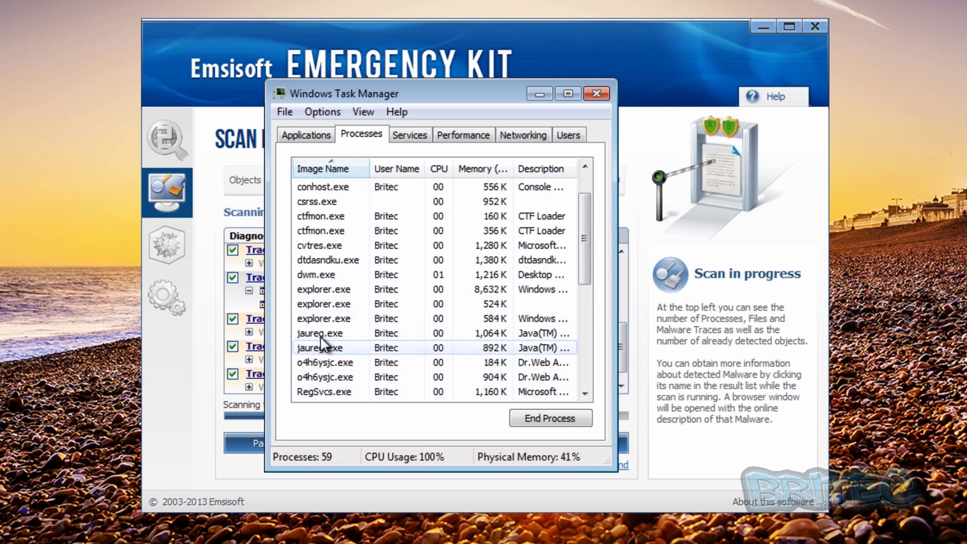
pyautogui.click(592, 95)
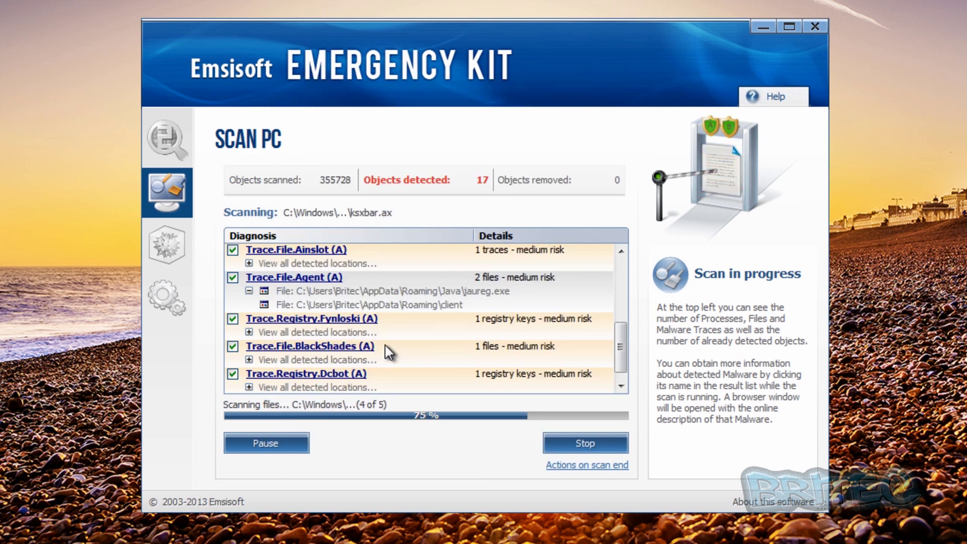
# Step: Collapse the Trace.File.Agent (A) locations and view the registry location detected for Trace.Registry.Fynloski (A)
pyautogui.click(248, 291)
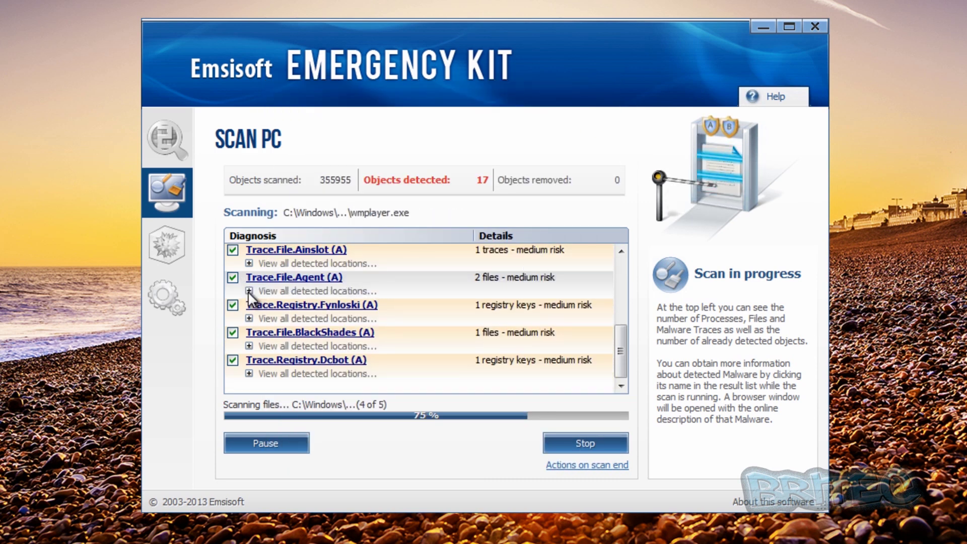
pyautogui.click(248, 318)
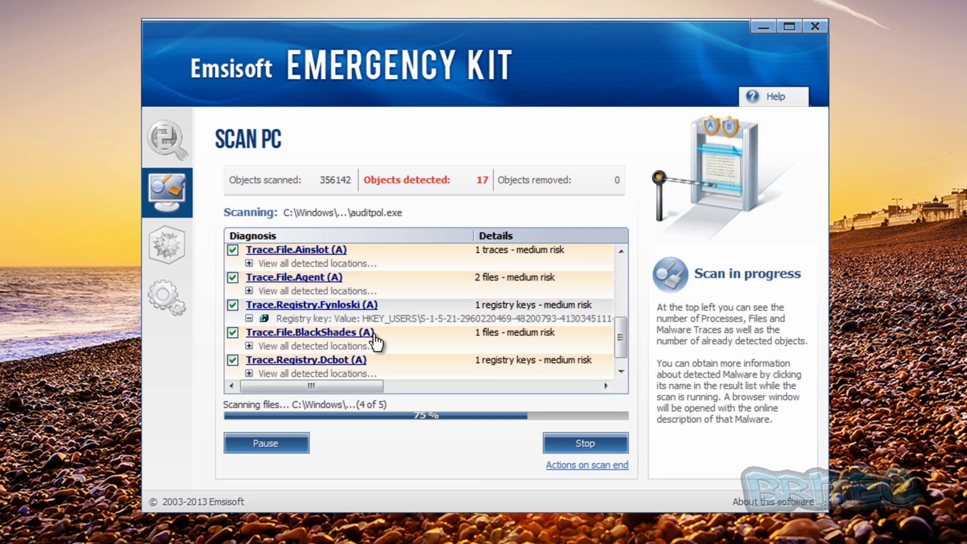
pyautogui.click(249, 319)
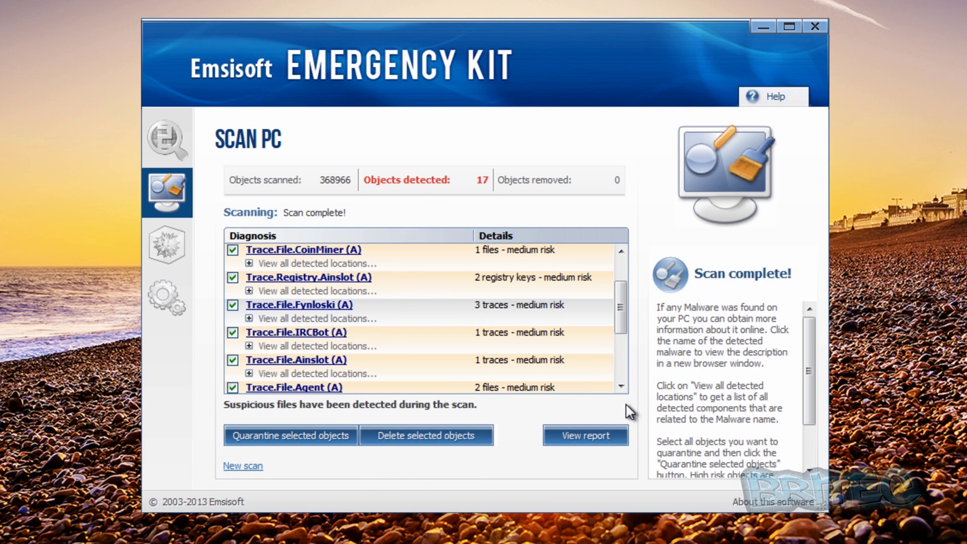
# Step: Examine the detected locations of Trace.File.Agent, Trace.Registry.Fynloski and Trace.File.BlackShades in the completed scan results
pyautogui.moveTo(615, 303); pyautogui.dragTo(619, 369)
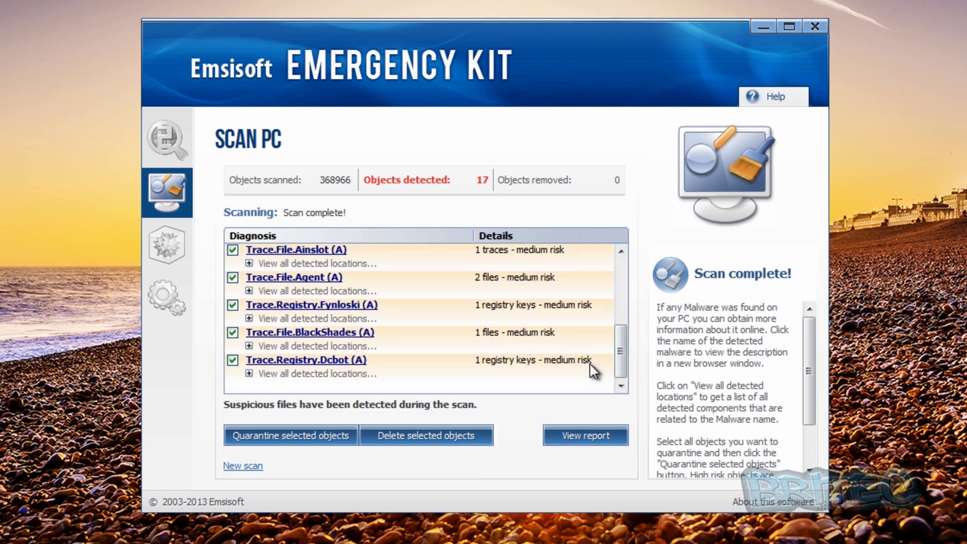
pyautogui.click(250, 291)
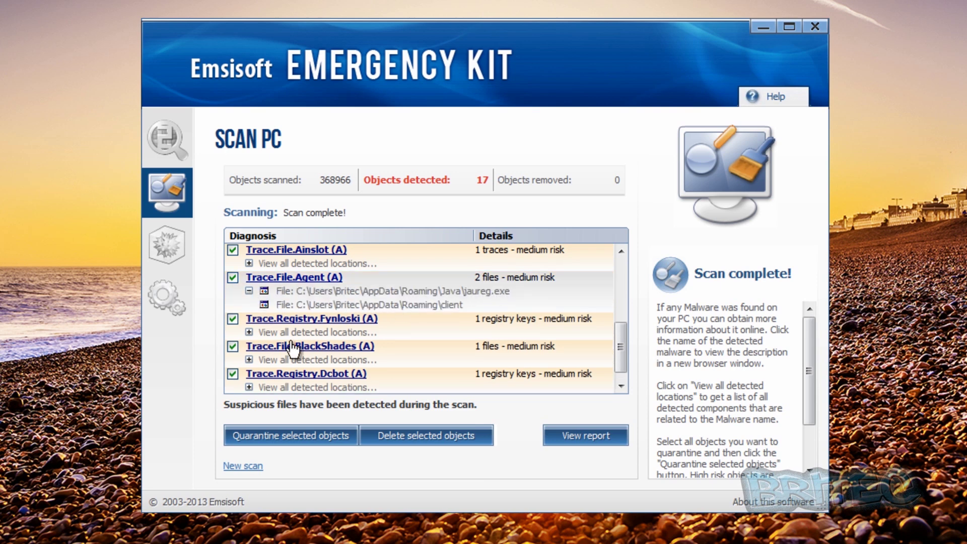
pyautogui.click(249, 332)
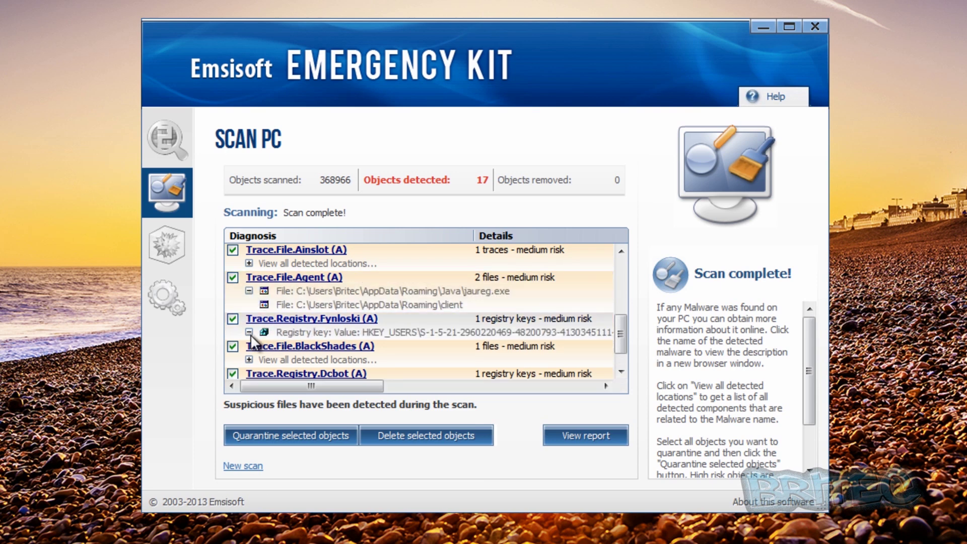
pyautogui.click(249, 360)
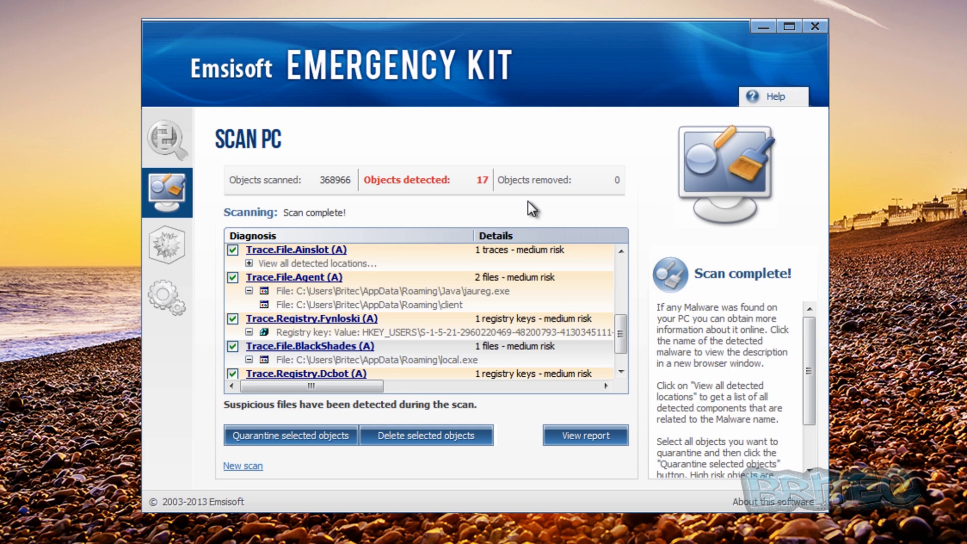
# Step: Close Emsisoft Emergency Kit without removing the detections and switch to Ad-Aware Antivirus, with Task Manager closed
pyautogui.click(813, 27)
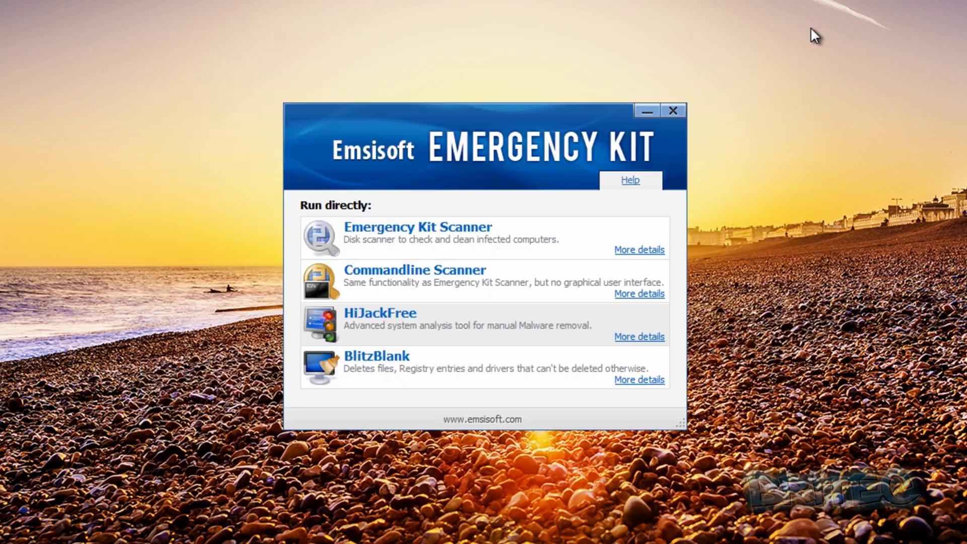
pyautogui.click(674, 111)
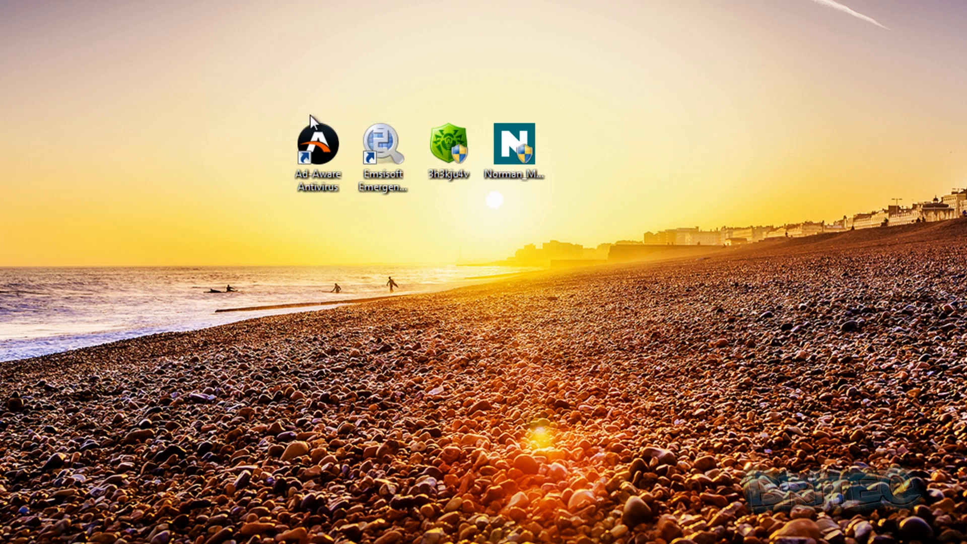
pyautogui.doubleClick(322, 150)
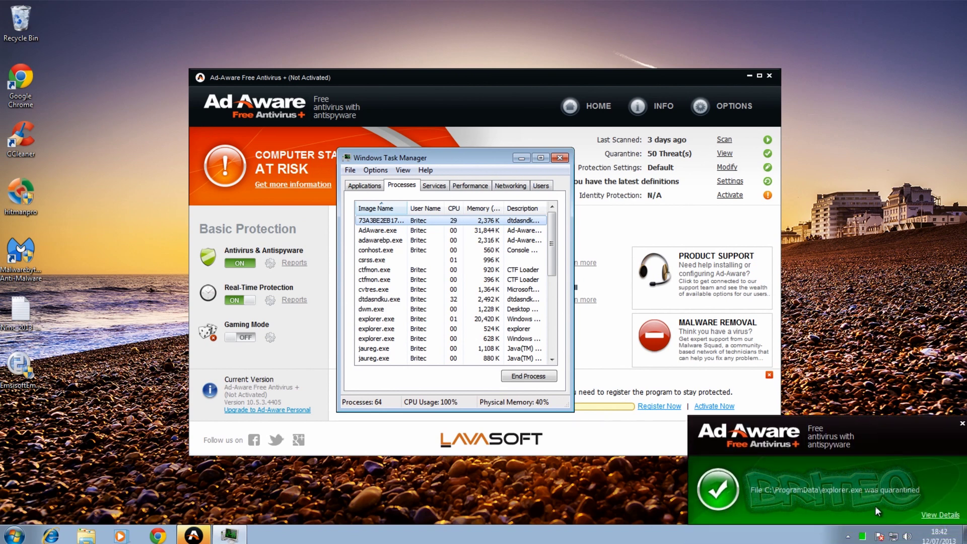
pyautogui.click(565, 159)
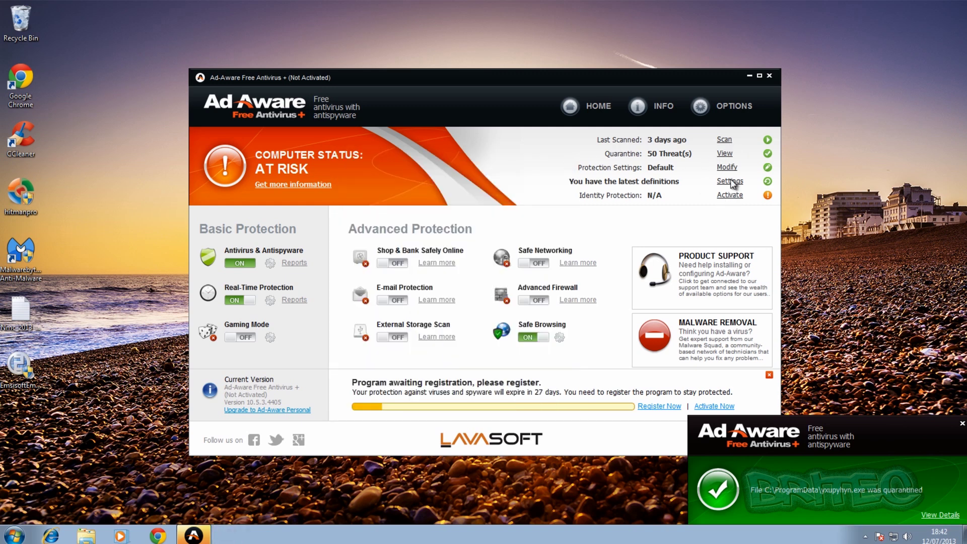
# Step: Check for a new software version in the Ad-Aware update options and dismiss the result
pyautogui.click(730, 106)
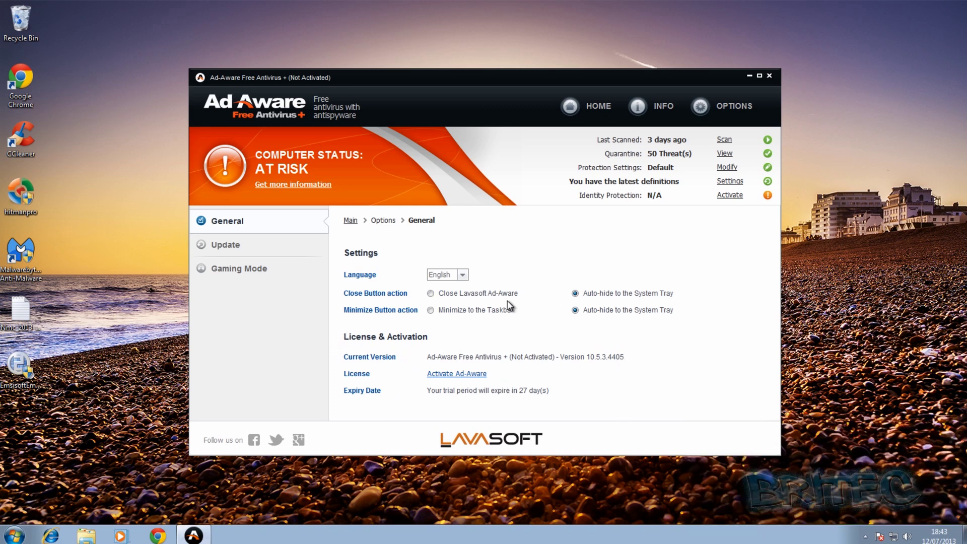
pyautogui.click(232, 247)
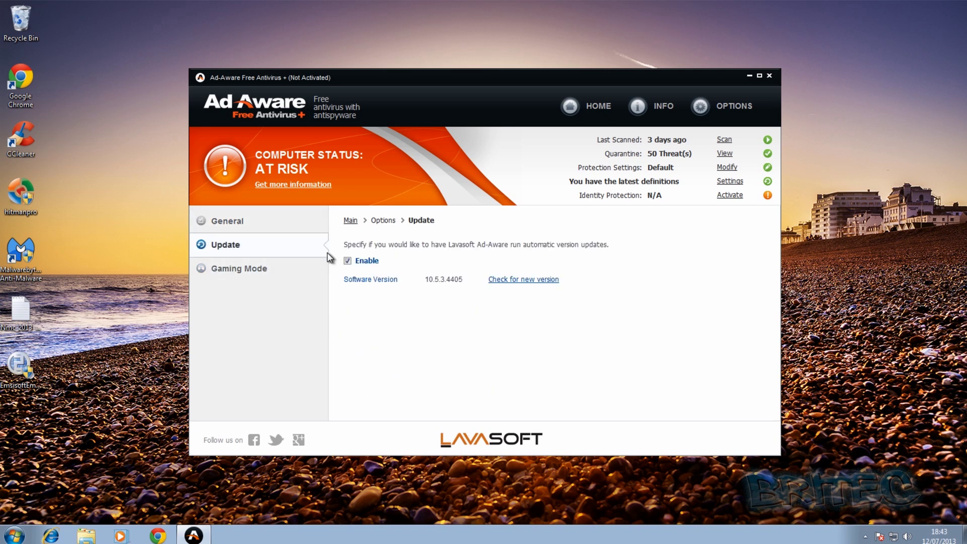
pyautogui.click(519, 280)
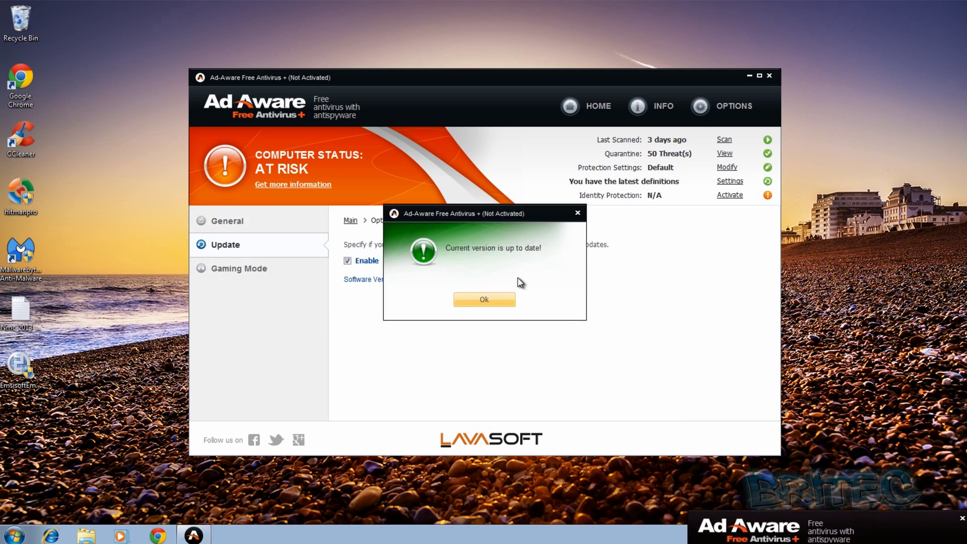
pyautogui.click(499, 302)
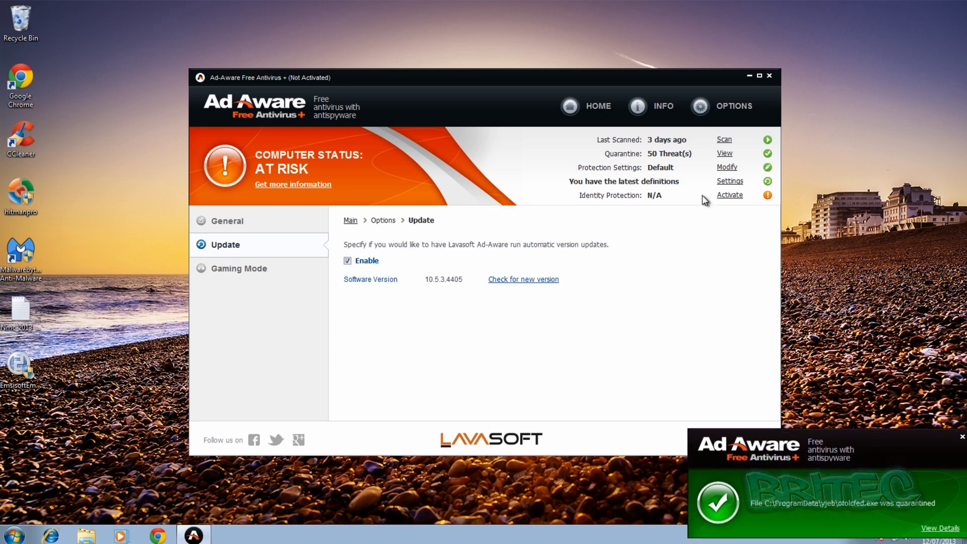
# Step: Run an Ad-Aware Quick Scan with its preset options
pyautogui.click(726, 142)
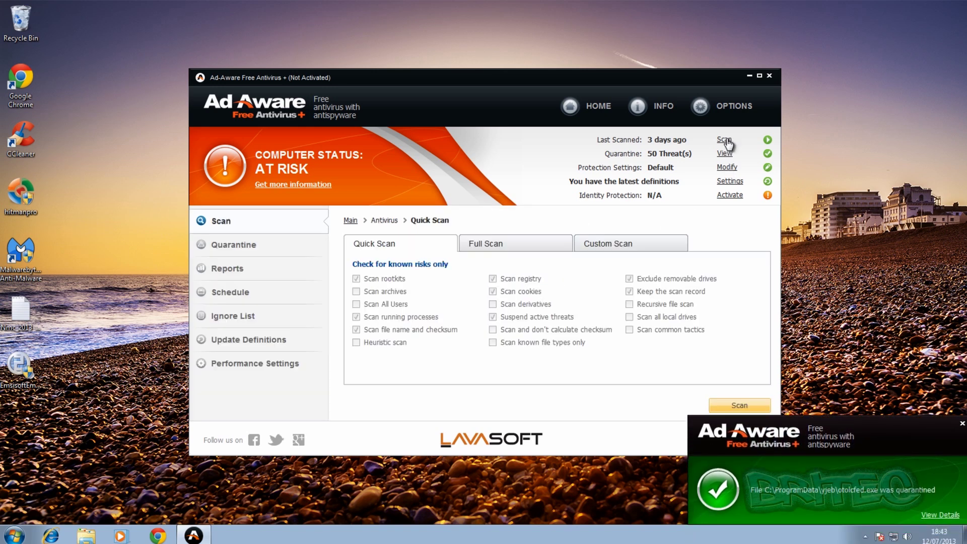
pyautogui.click(356, 330)
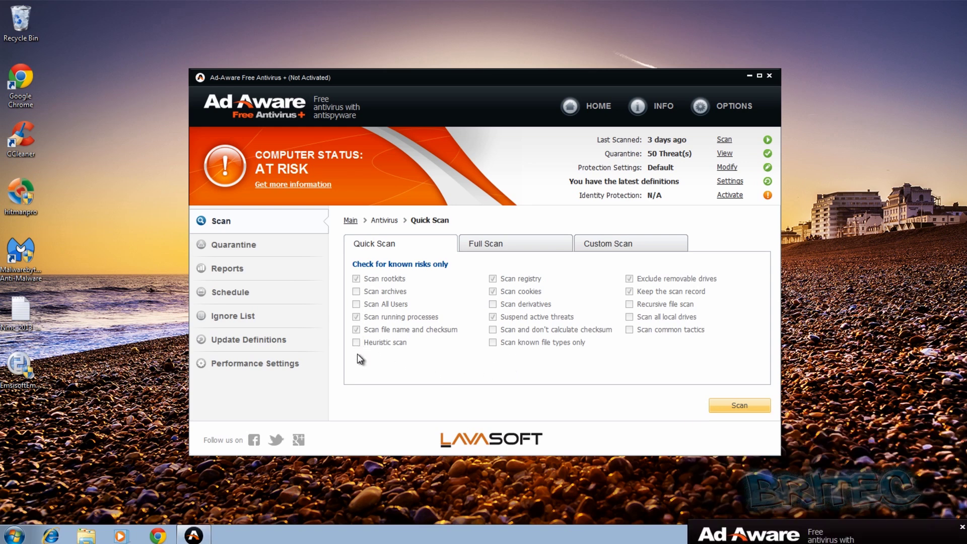
pyautogui.click(726, 407)
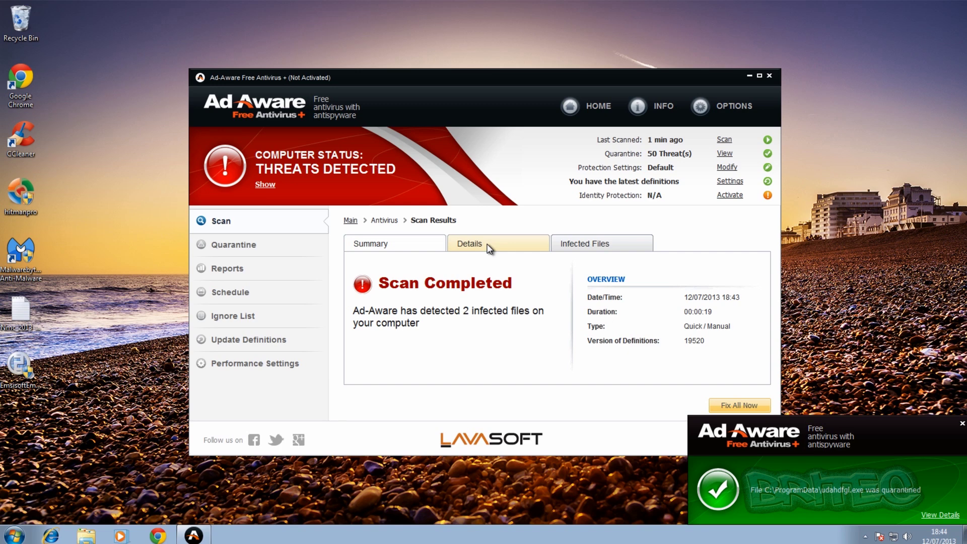
# Step: Review the list of quarantined threats in Ad-Aware down to its end
pyautogui.click(244, 245)
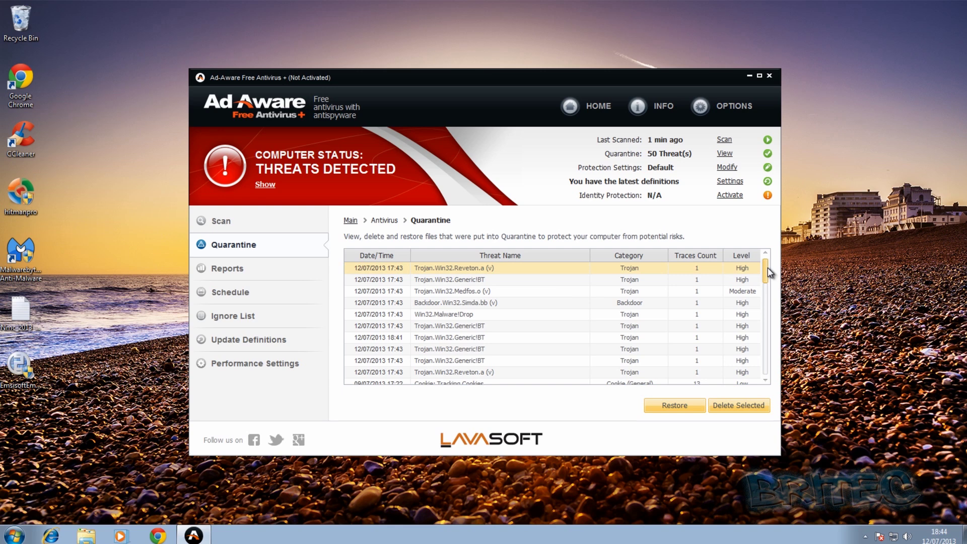
pyautogui.moveTo(769, 268); pyautogui.dragTo(768, 282)
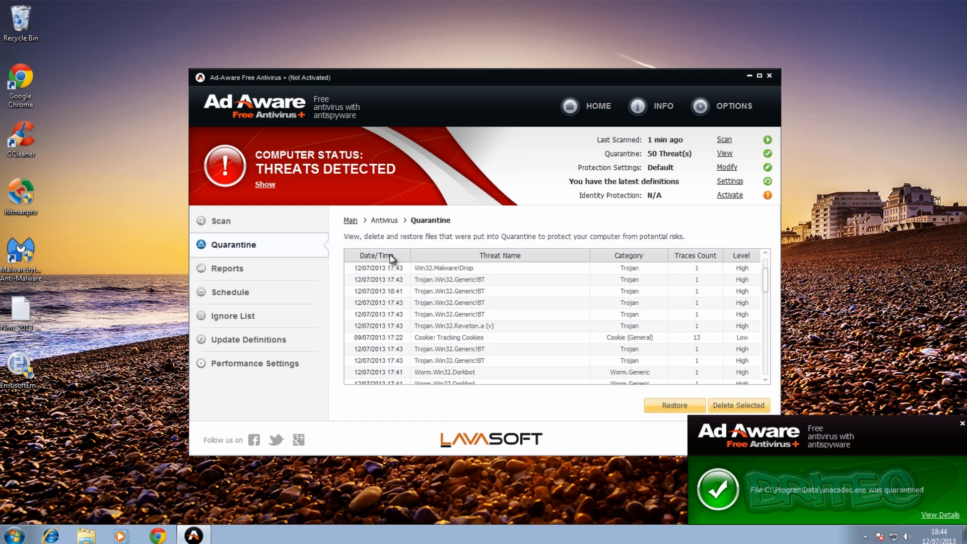
pyautogui.scroll(-1, 504, 363)
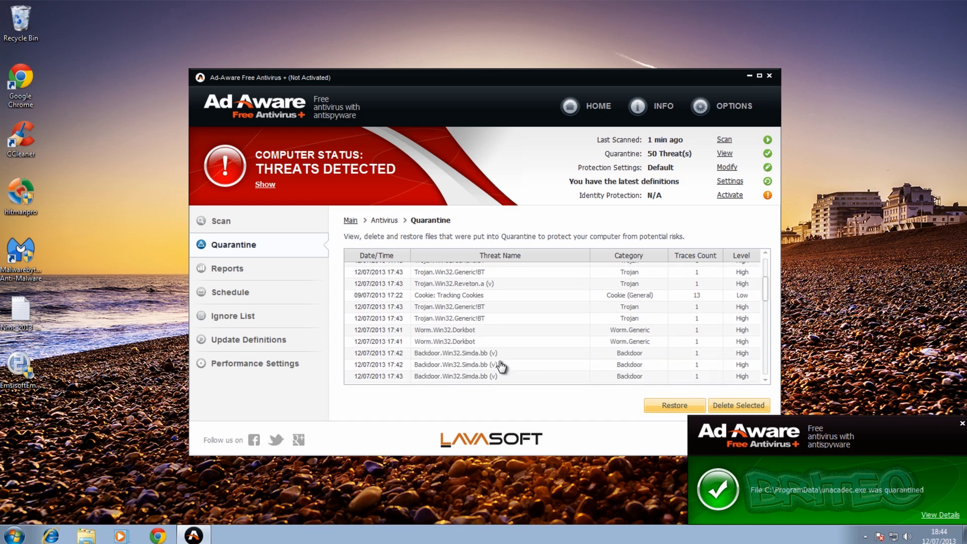
pyautogui.scroll(-2, 360, 383)
pyautogui.scroll(-3, 361, 379)
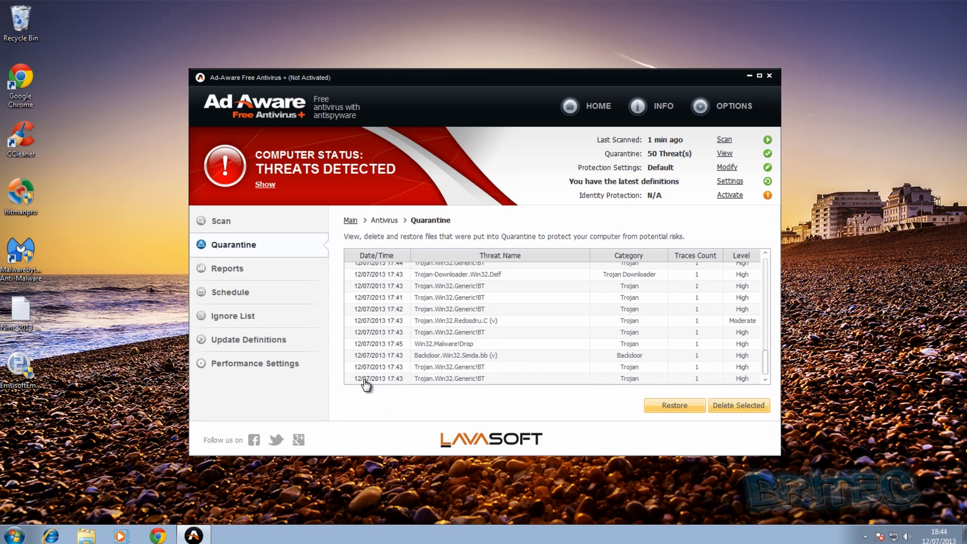
# Step: Inspect the threat details of the last three quarantined items, two Trojan.Win32.Generic!BT entries and Backdoor.Win32.Simda.bb (v)
pyautogui.doubleClick(431, 379)
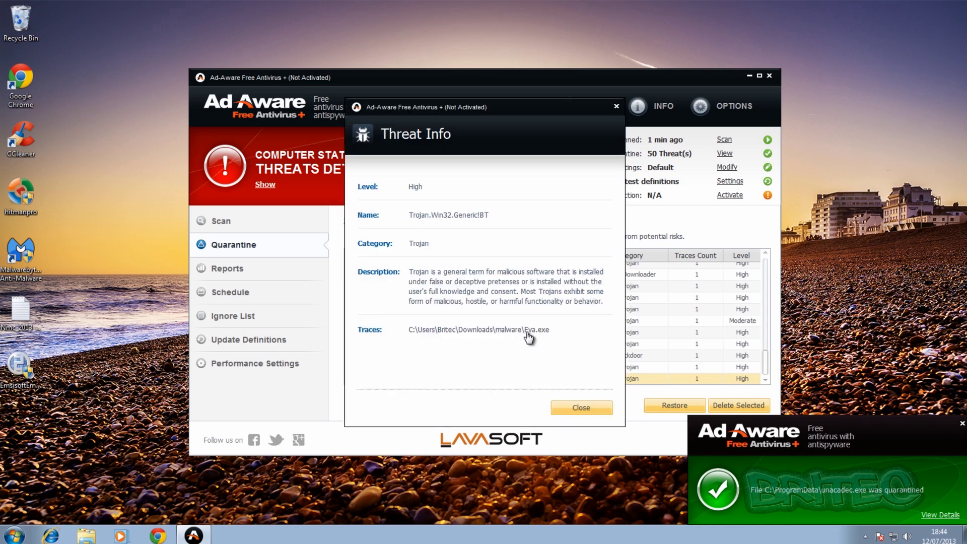
pyautogui.click(577, 413)
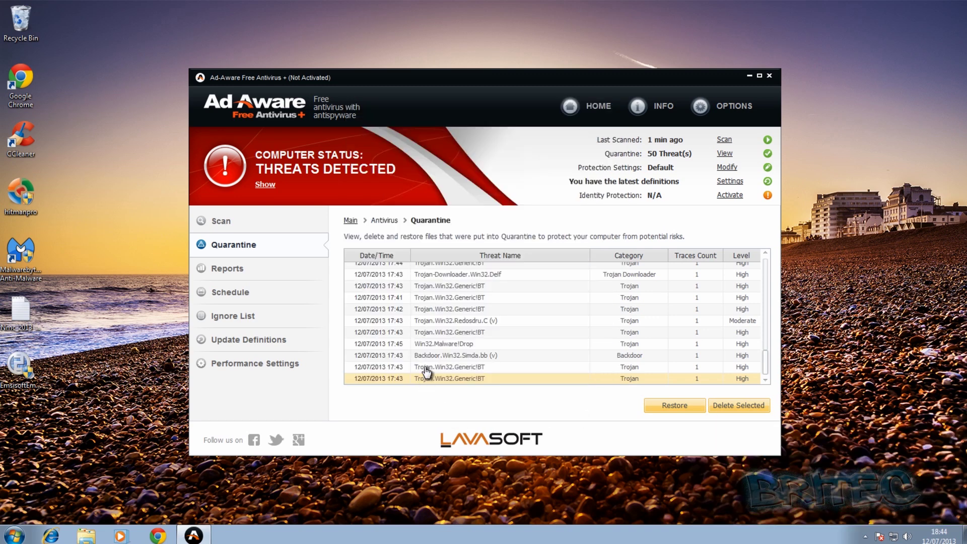
pyautogui.doubleClick(425, 368)
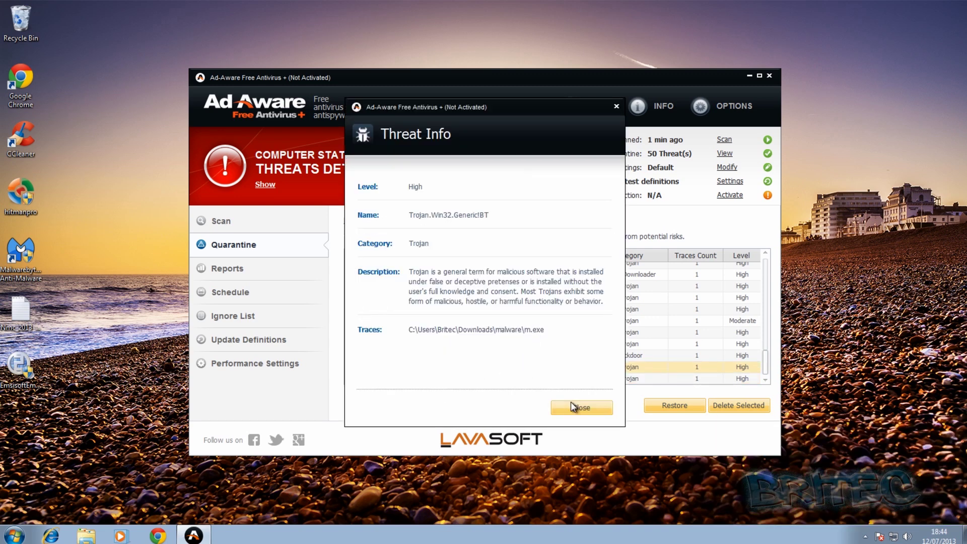
pyautogui.click(574, 408)
pyautogui.doubleClick(429, 356)
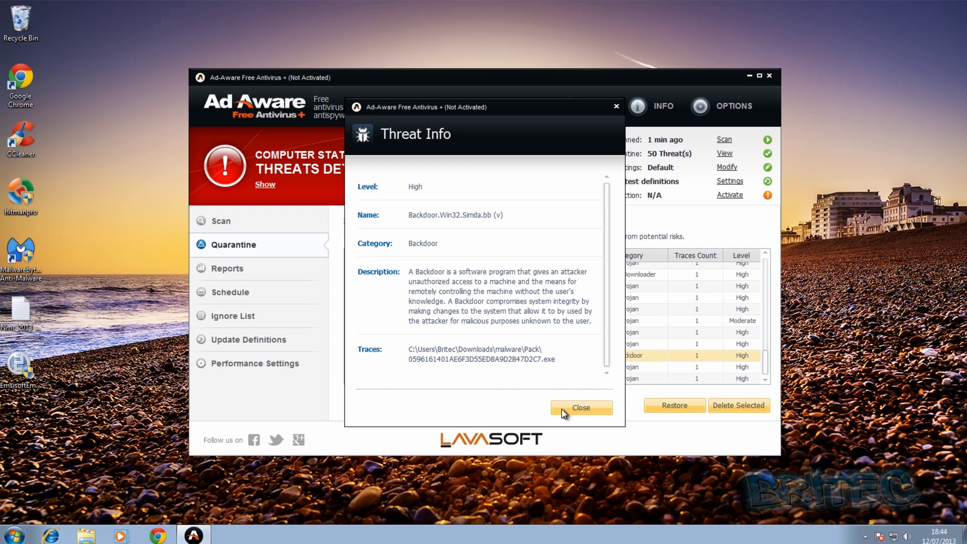
pyautogui.click(574, 408)
# Step: Inspect the threat details of the quarantined Win32.Malware!Drop item and of a Trojan.Win32.Generic!BT item further up the list
pyautogui.click(447, 333)
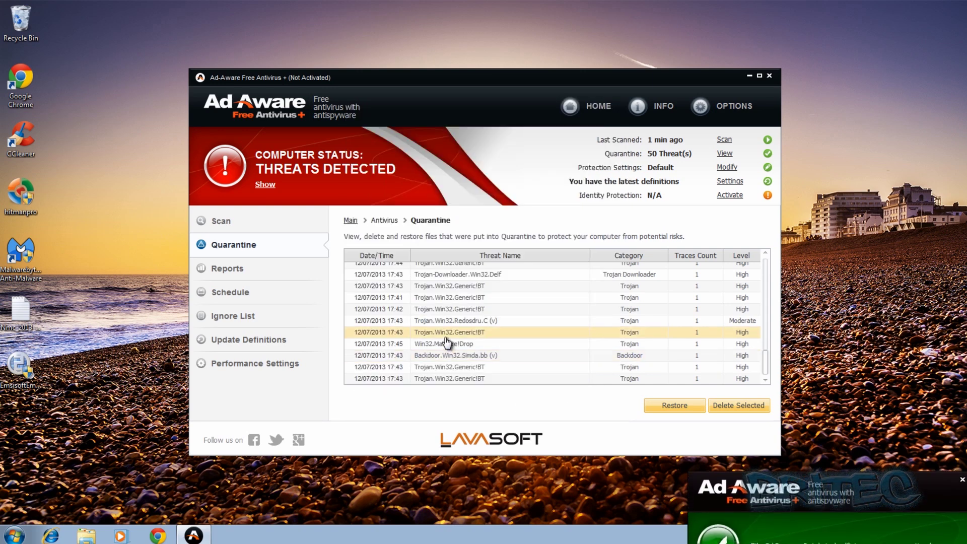
pyautogui.doubleClick(444, 344)
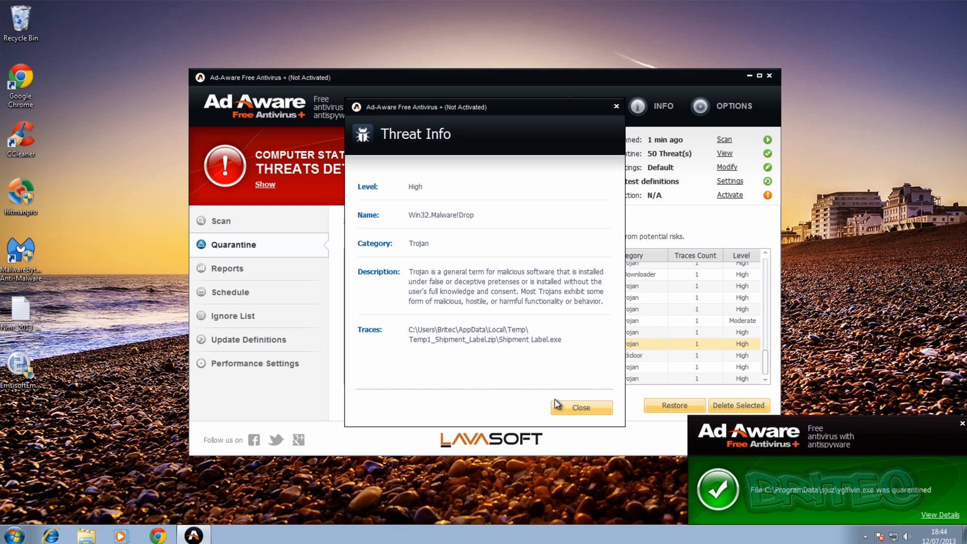
pyautogui.click(569, 408)
pyautogui.doubleClick(412, 343)
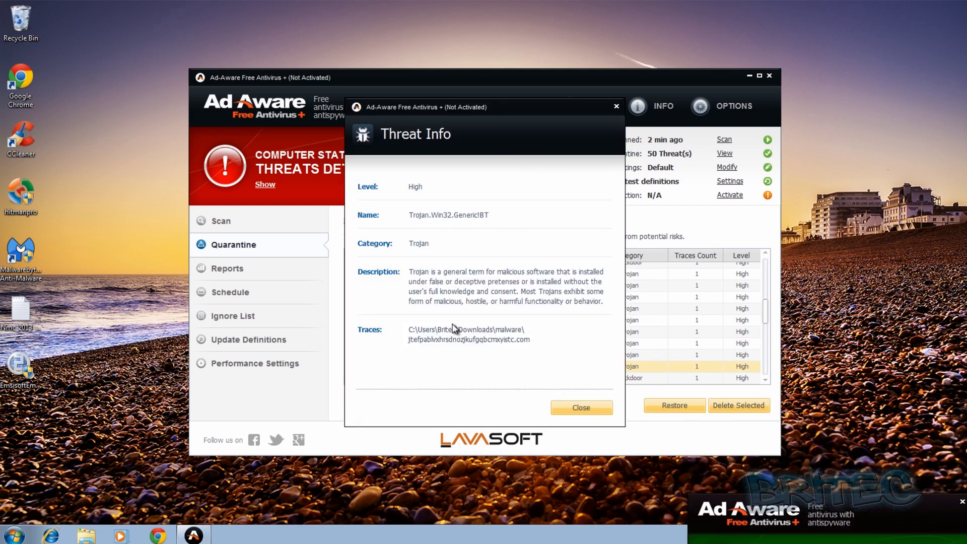
pyautogui.click(578, 408)
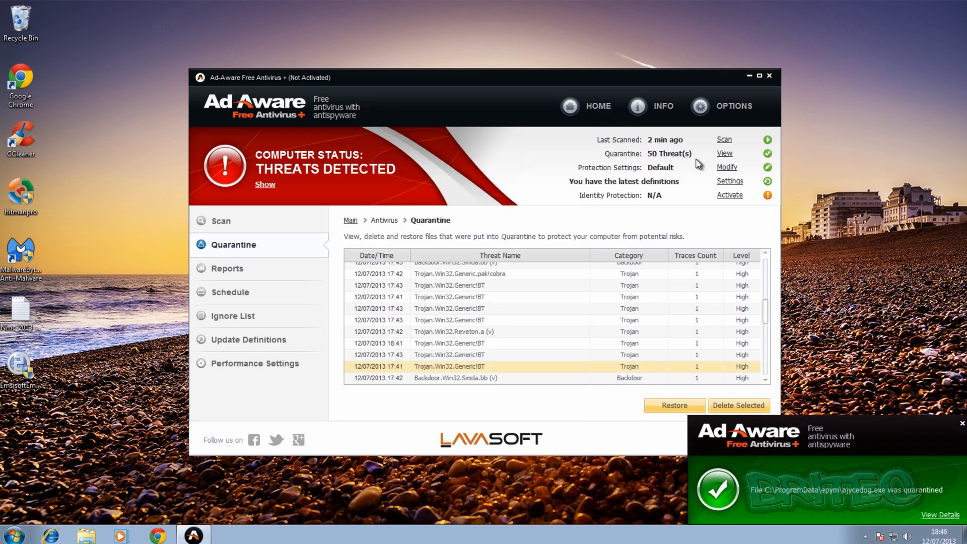
pyautogui.moveTo(766, 321); pyautogui.dragTo(767, 282)
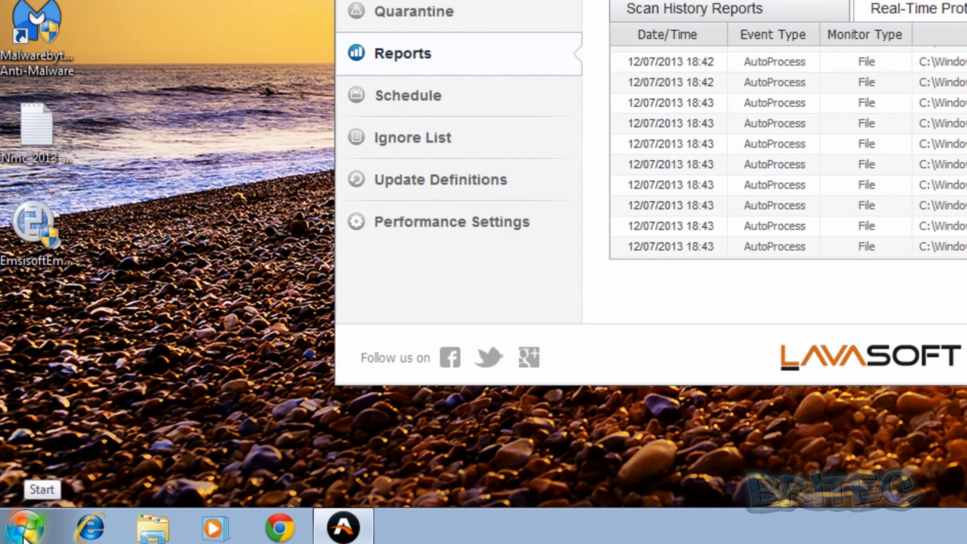
# Step: Browse to the ProgramData folder on Local Disk (C:), look inside its igup subfolder and return to ProgramData
pyautogui.click(24, 538)
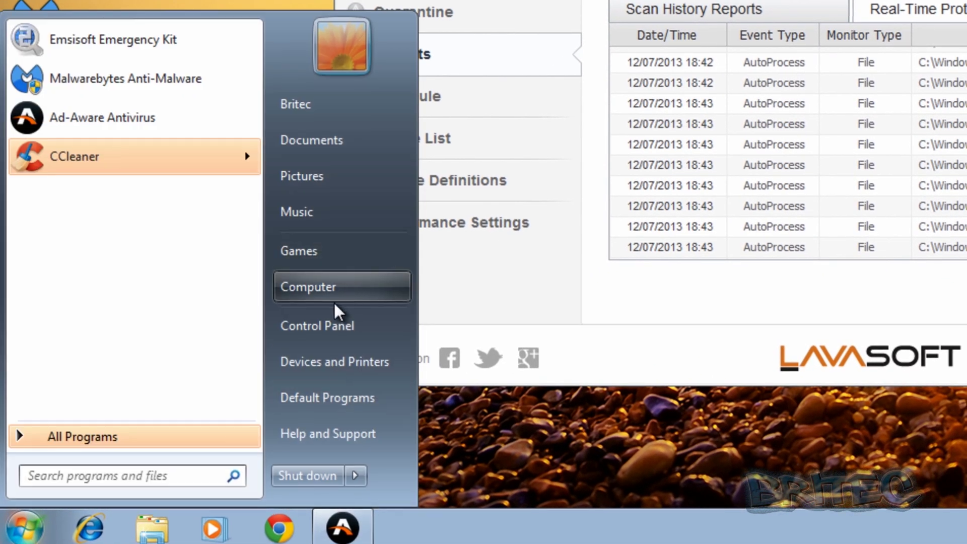
pyautogui.click(702, 180)
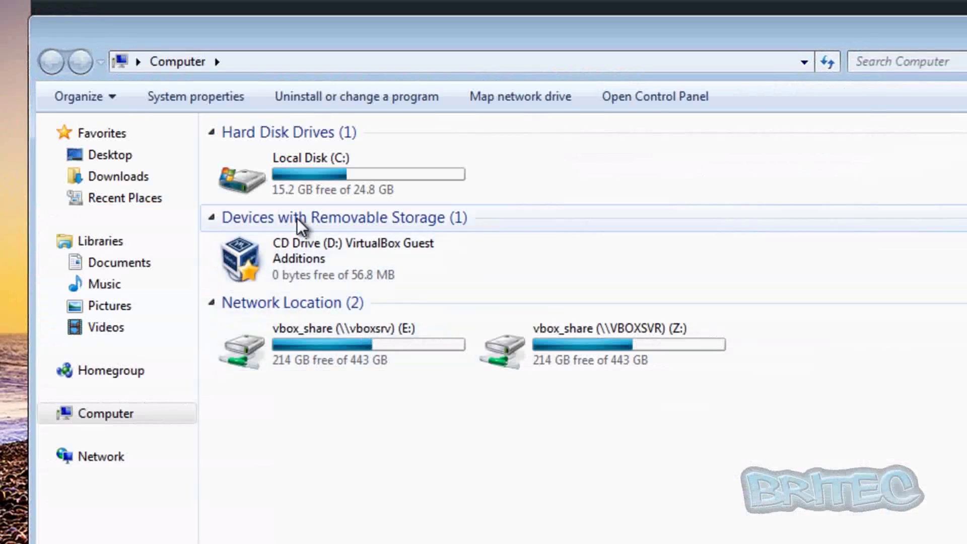
pyautogui.doubleClick(304, 183)
pyautogui.doubleClick(286, 224)
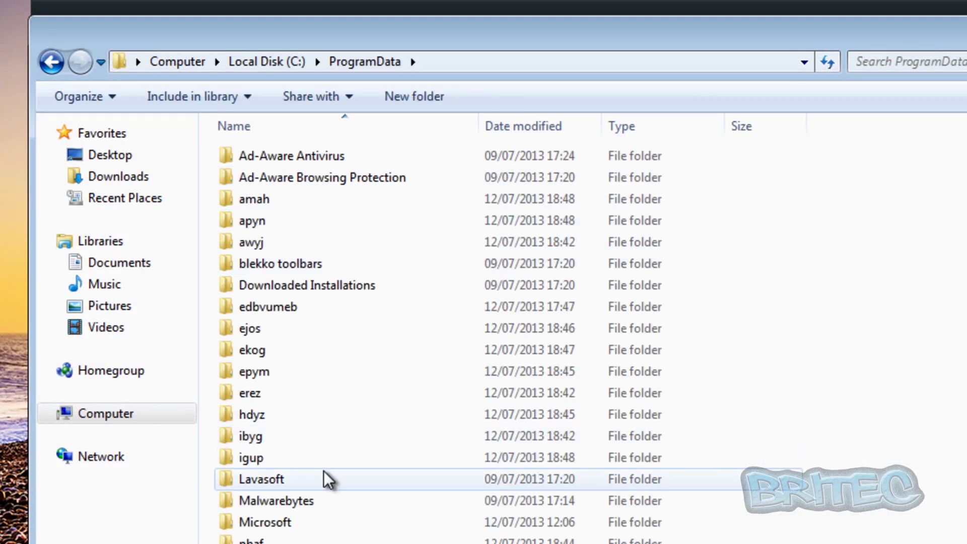
pyautogui.click(262, 465)
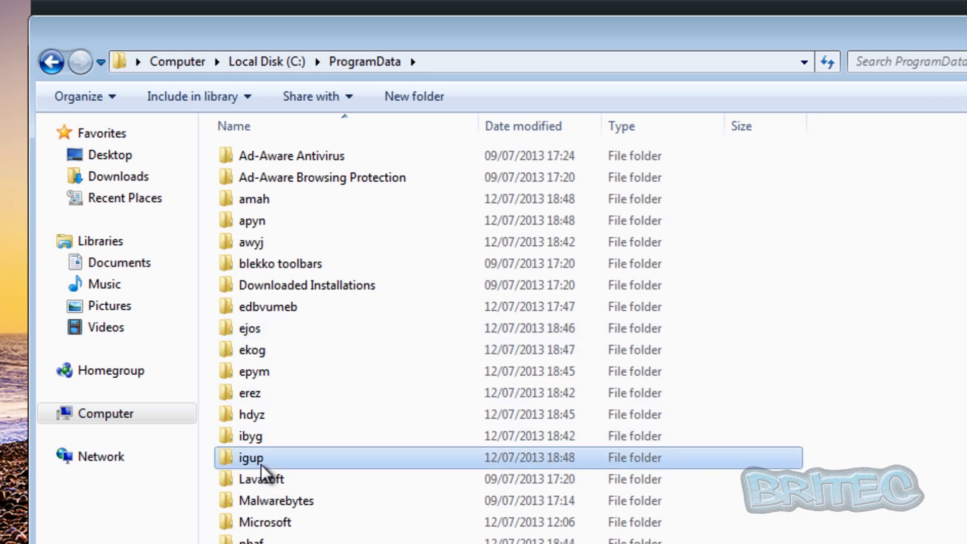
pyautogui.doubleClick(262, 464)
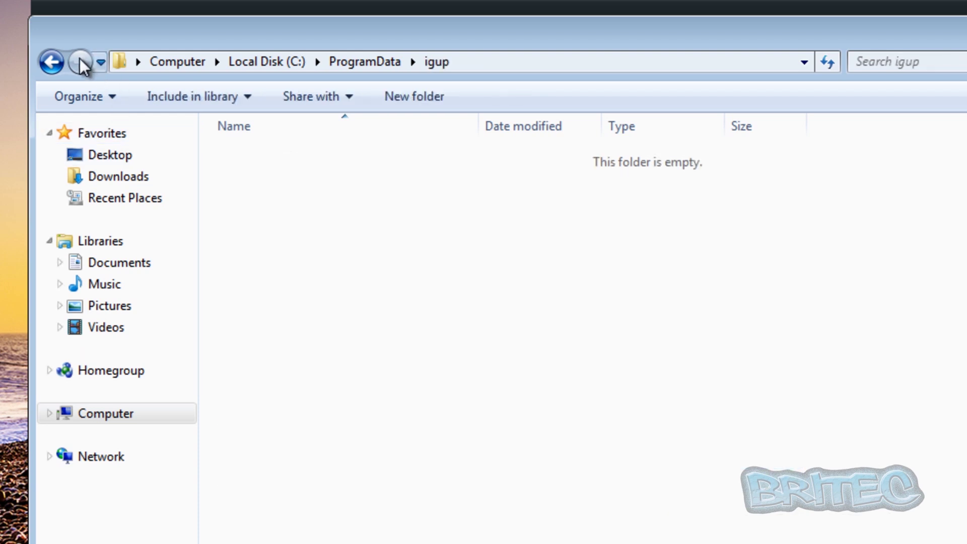
pyautogui.click(57, 63)
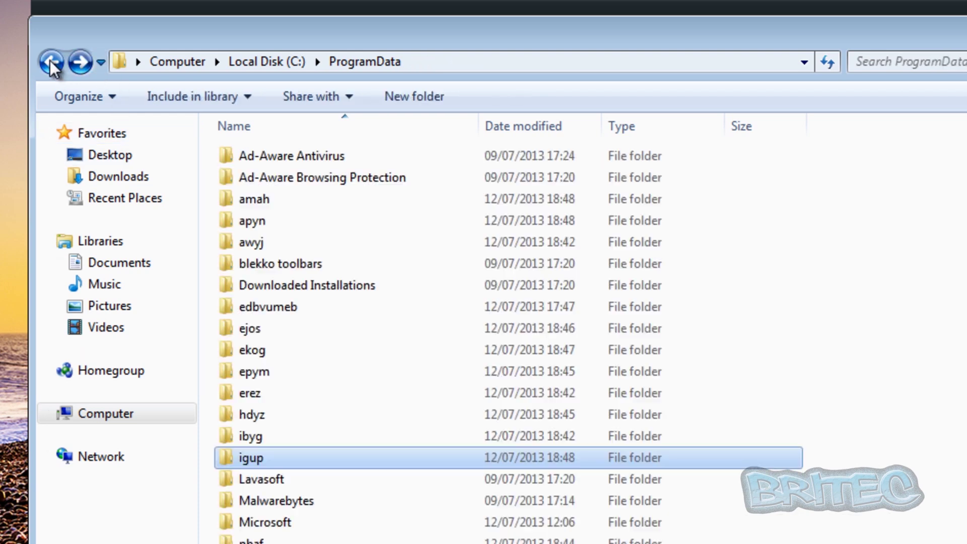
# Step: Examine the remaining randomly named folders and files in ProgramData and close the Explorer window
pyautogui.scroll(-6, 877, 217)
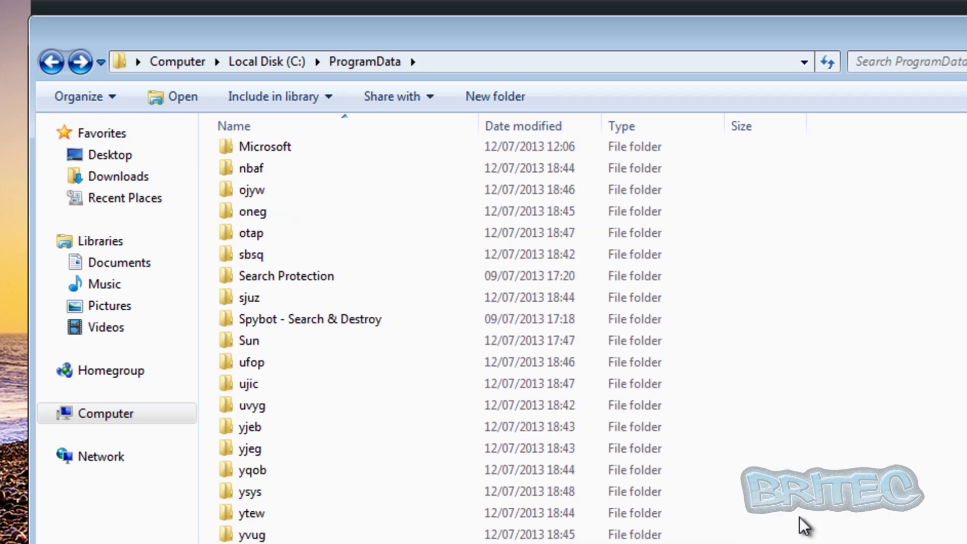
pyautogui.scroll(1, 255, 408)
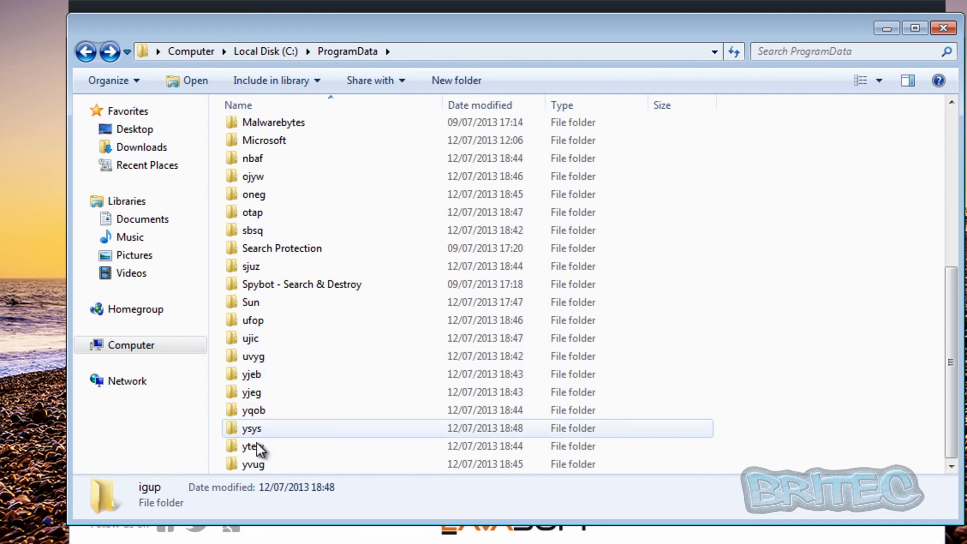
pyautogui.scroll(-1, 954, 335)
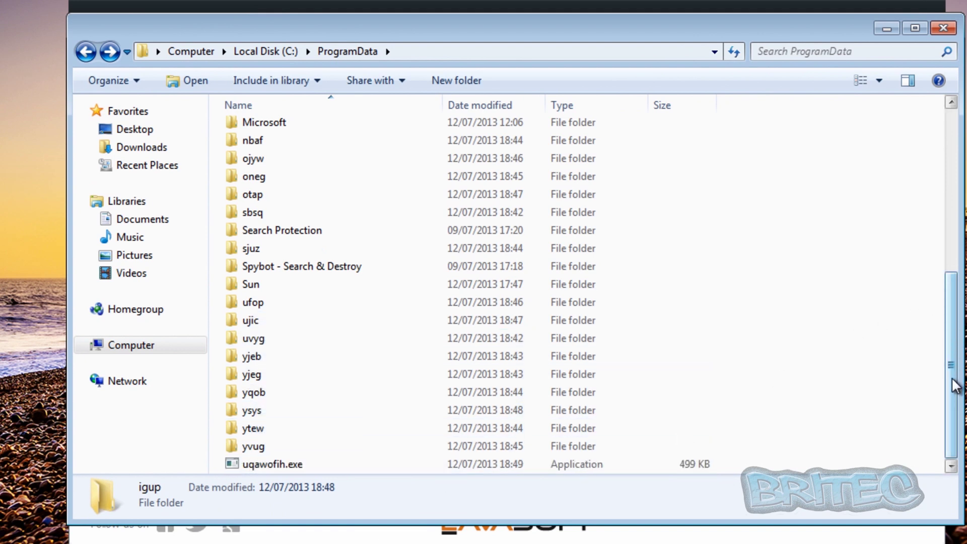
pyautogui.scroll(1, 270, 427)
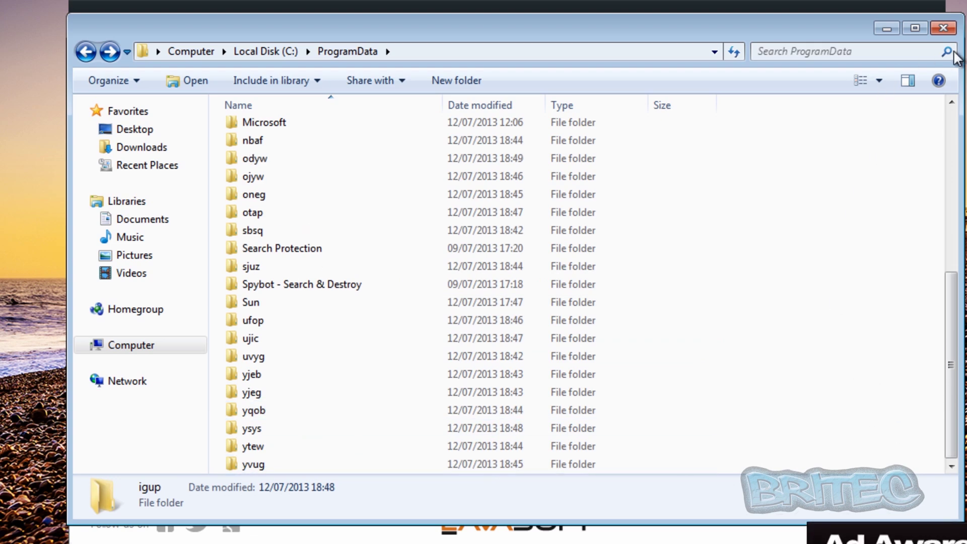
pyautogui.click(943, 30)
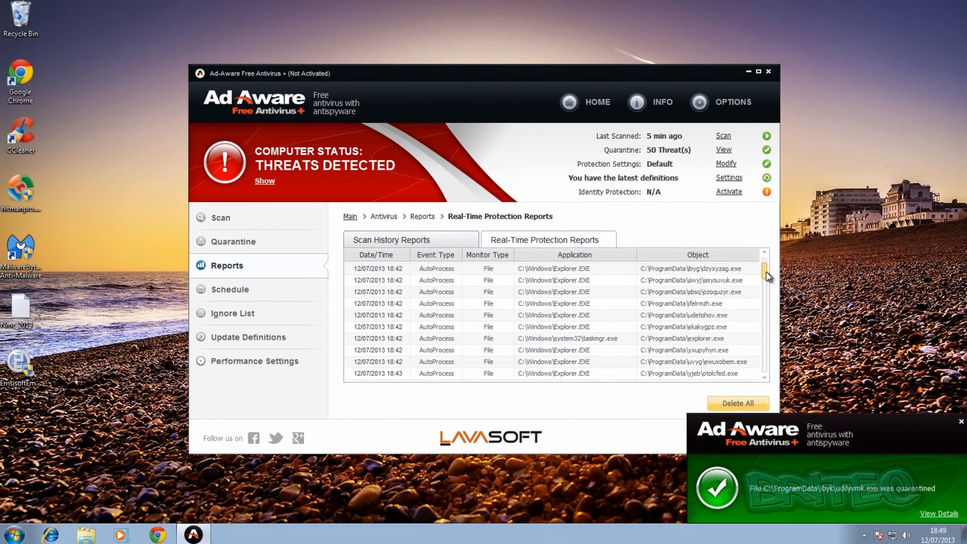
# Step: Review the Ad-Aware Real-Time Protection Reports from beginning to end and return to the first entry
pyautogui.moveTo(922, 295); pyautogui.dragTo(928, 304)
pyautogui.moveTo(770, 292); pyautogui.dragTo(778, 350)
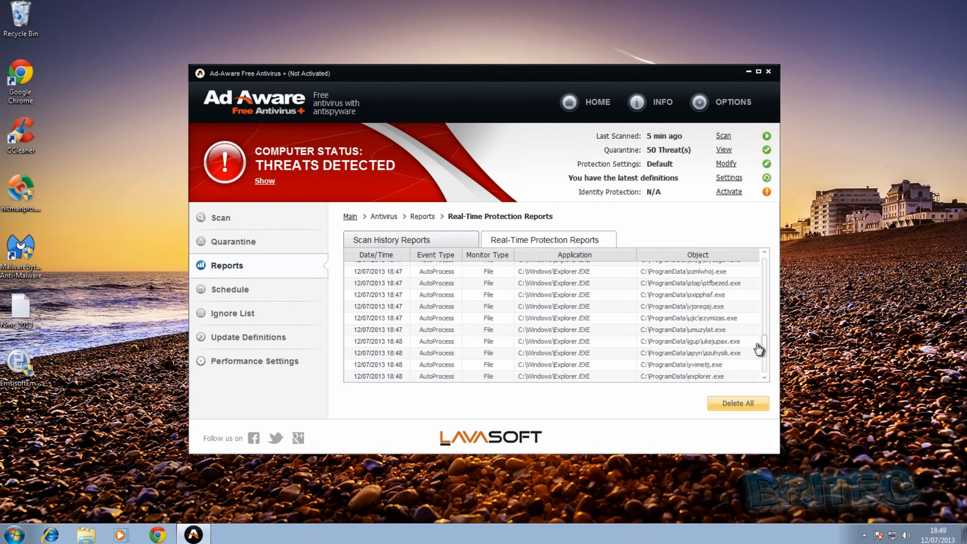
pyautogui.moveTo(764, 337); pyautogui.dragTo(739, 256)
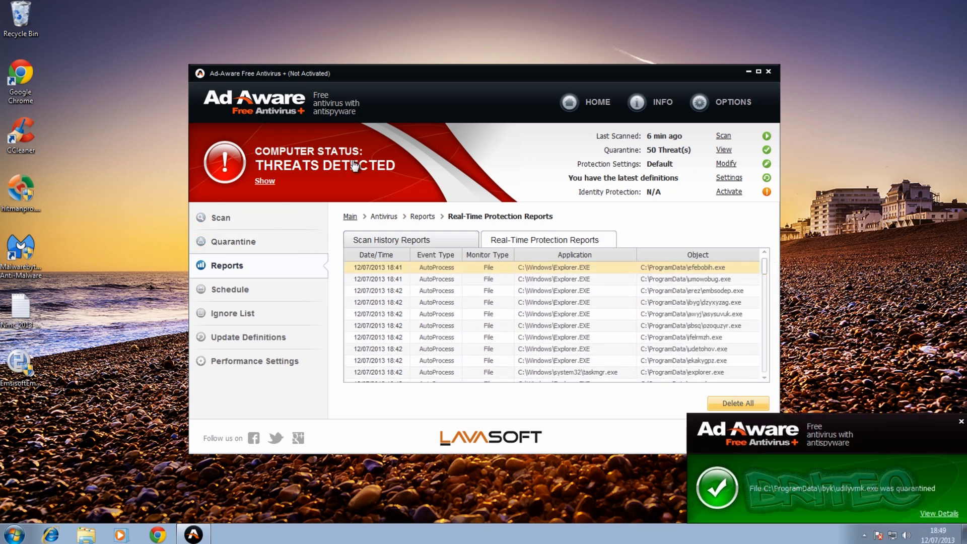
# Step: View the Ad-Aware scan history reports, the latest scan results and the automatic scan schedule
pyautogui.click(263, 185)
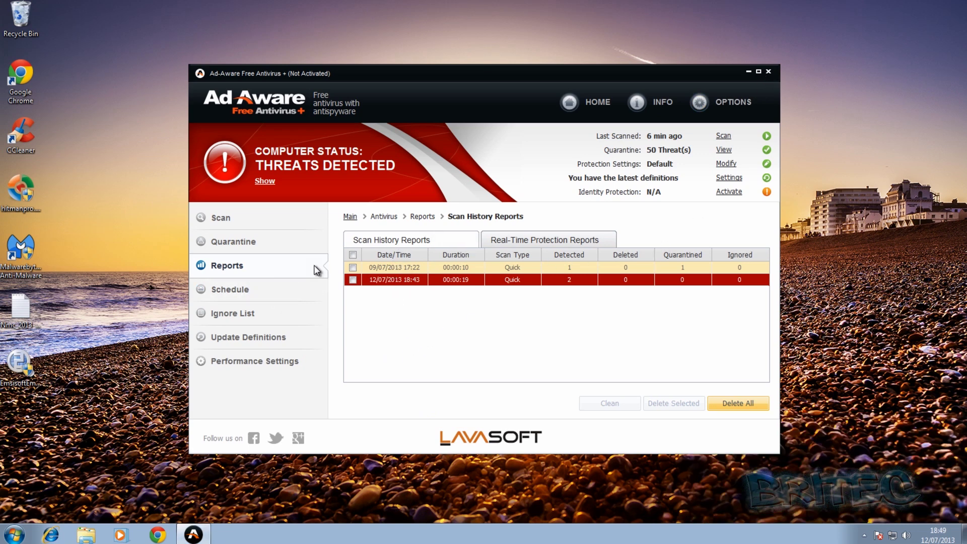
pyautogui.click(234, 219)
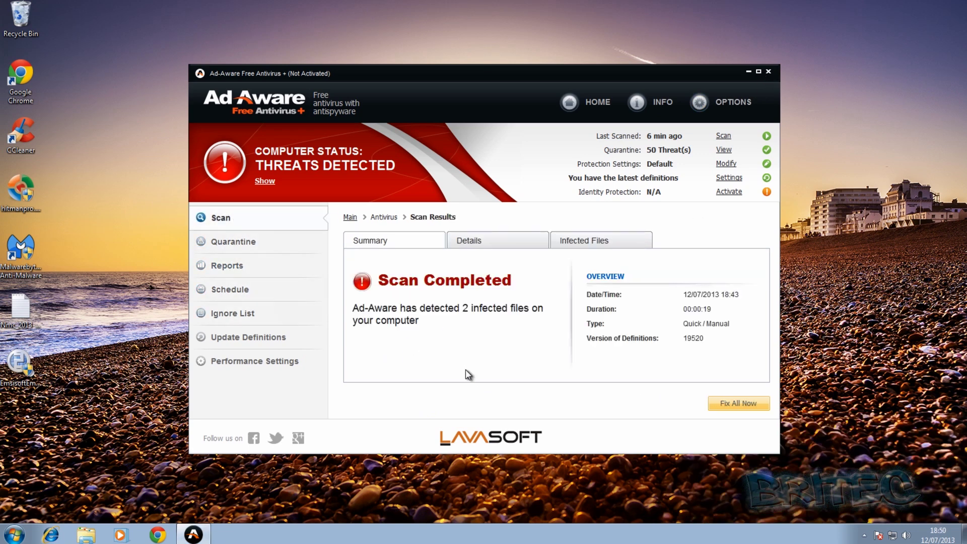
pyautogui.click(316, 295)
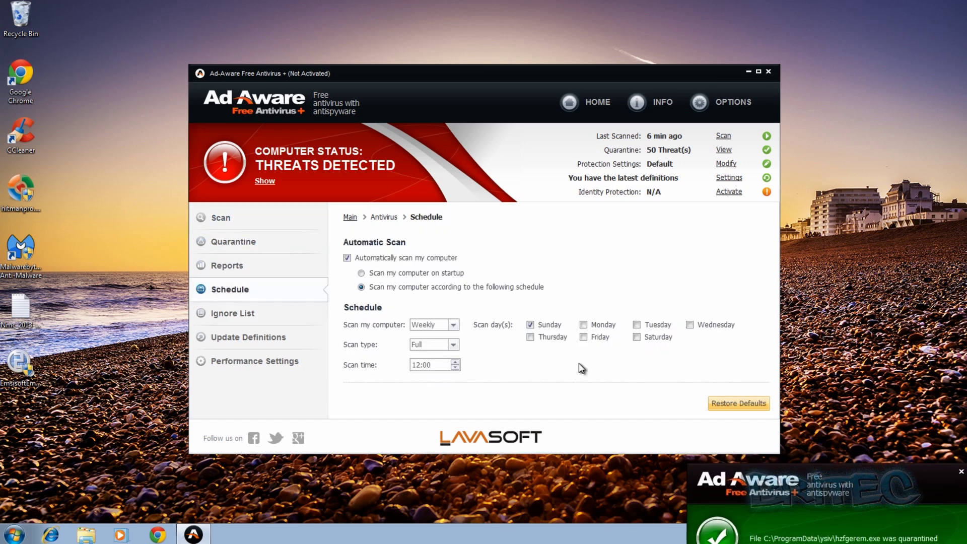
# Step: Close the Ad-Aware window and exit the Ad-Aware program still running in the background
pyautogui.click(770, 71)
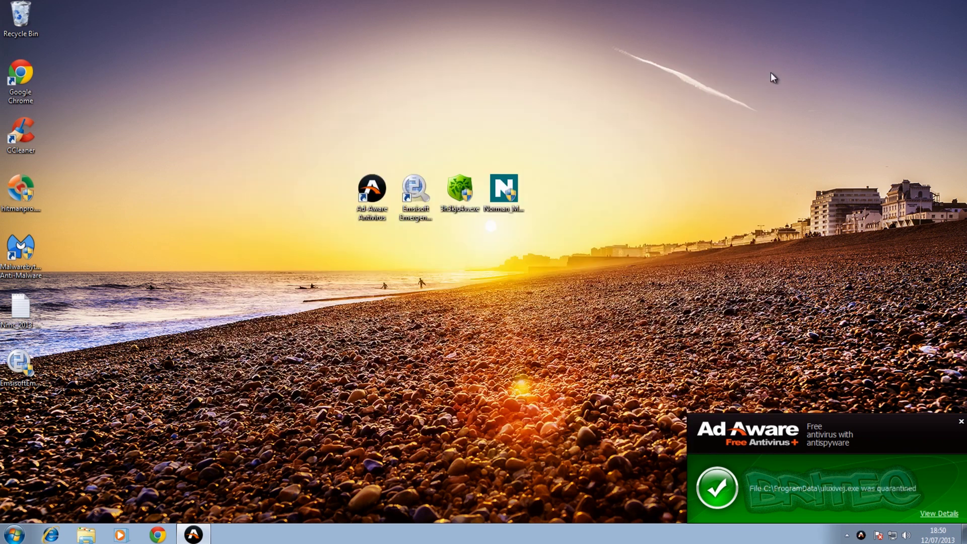
pyautogui.rightClick(862, 535)
pyautogui.click(838, 543)
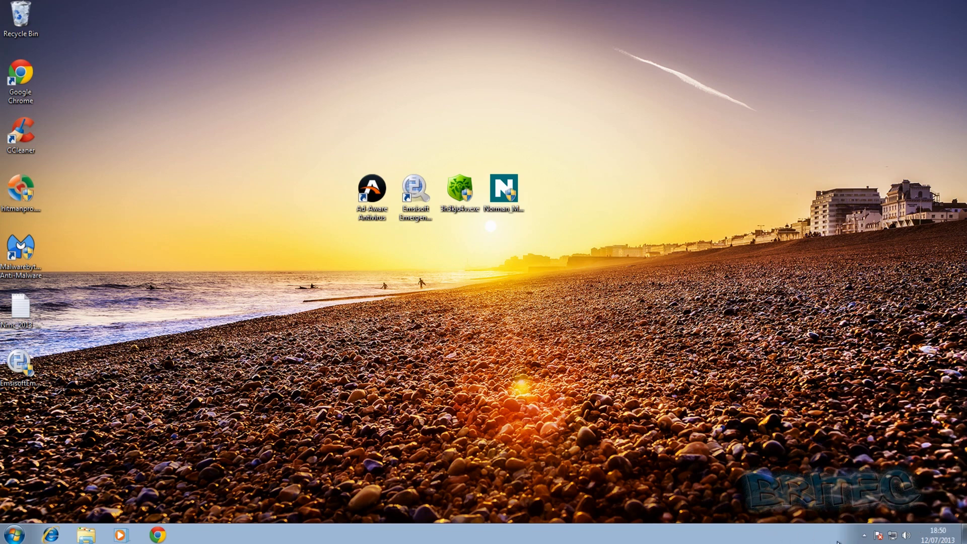
pyautogui.click(865, 535)
pyautogui.rightClick(882, 485)
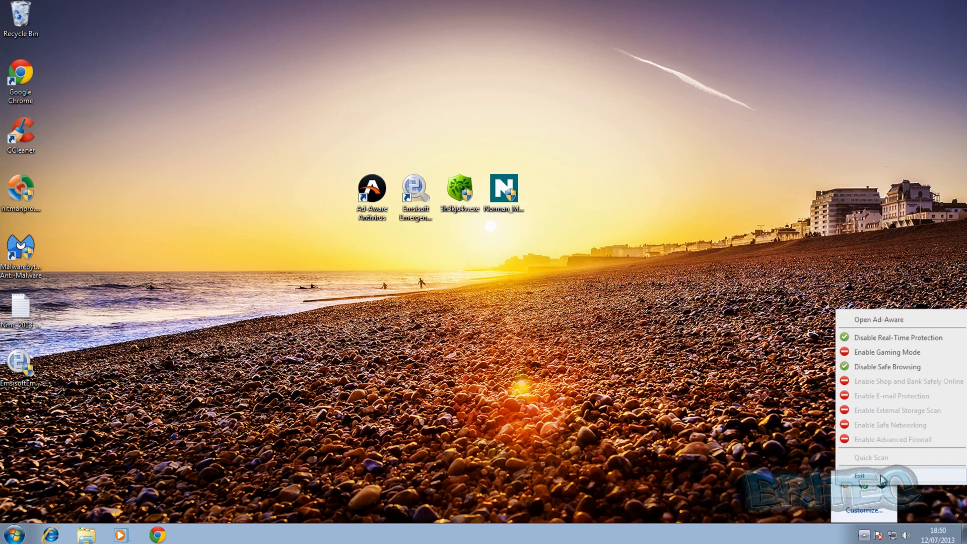
pyautogui.click(880, 476)
pyautogui.click(462, 294)
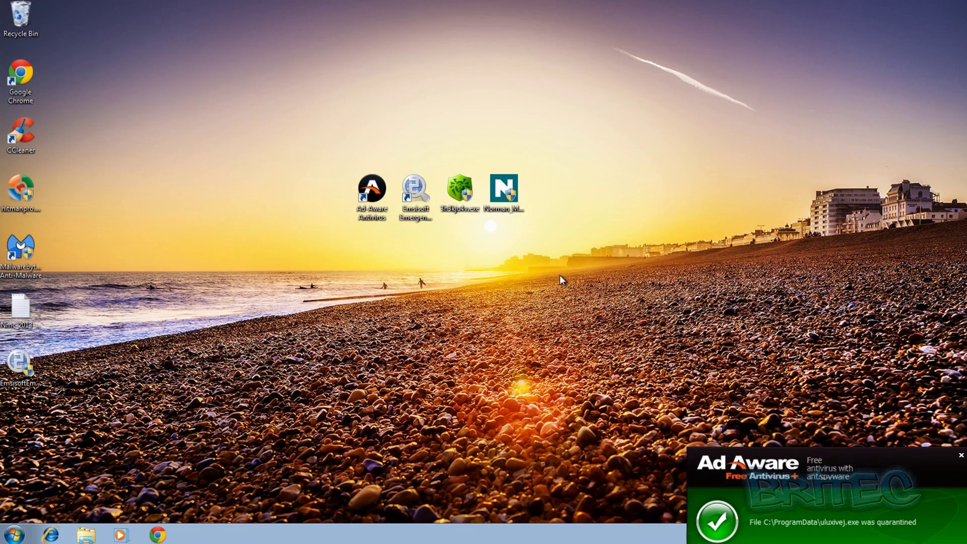
# Step: Review the running processes in Windows Task Manager and close it
pyautogui.rightClick(431, 539)
pyautogui.click(466, 498)
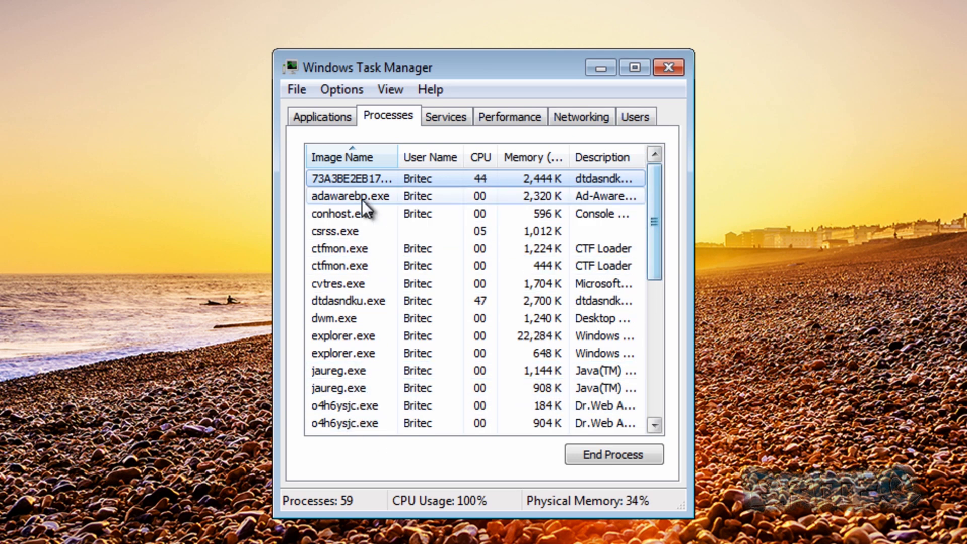
pyautogui.moveTo(657, 234); pyautogui.dragTo(650, 345)
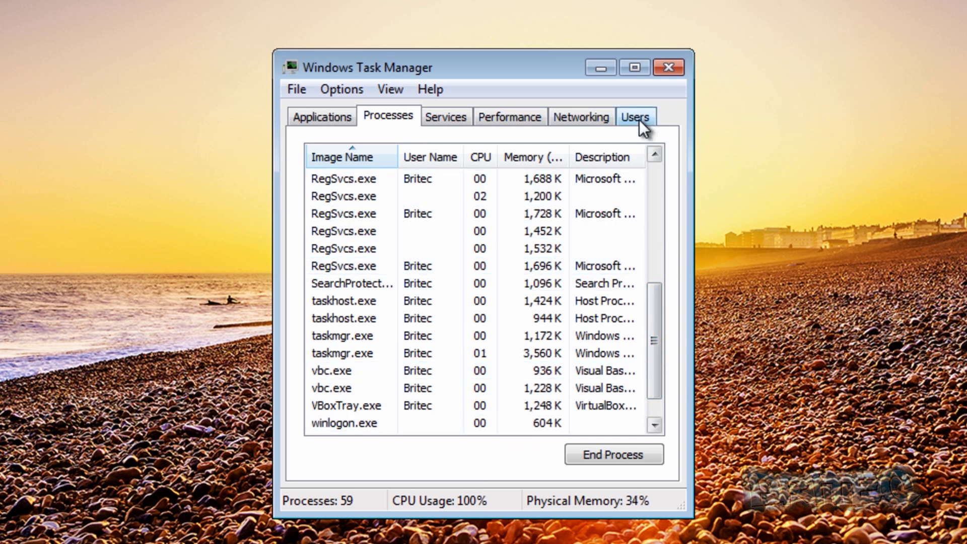
pyautogui.click(668, 67)
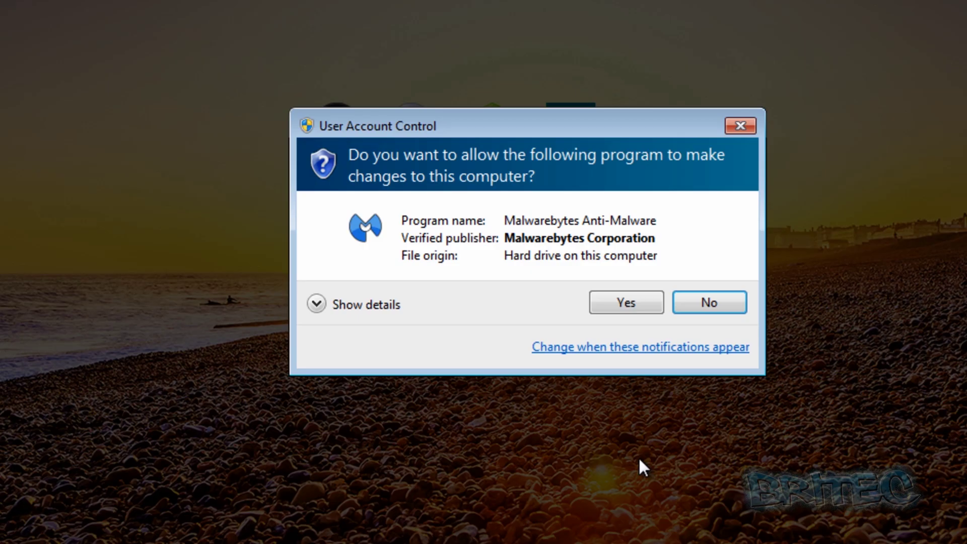
# Step: Allow Malwarebytes Anti-Malware to make changes to the computer and close Windows Task Manager
pyautogui.click(648, 302)
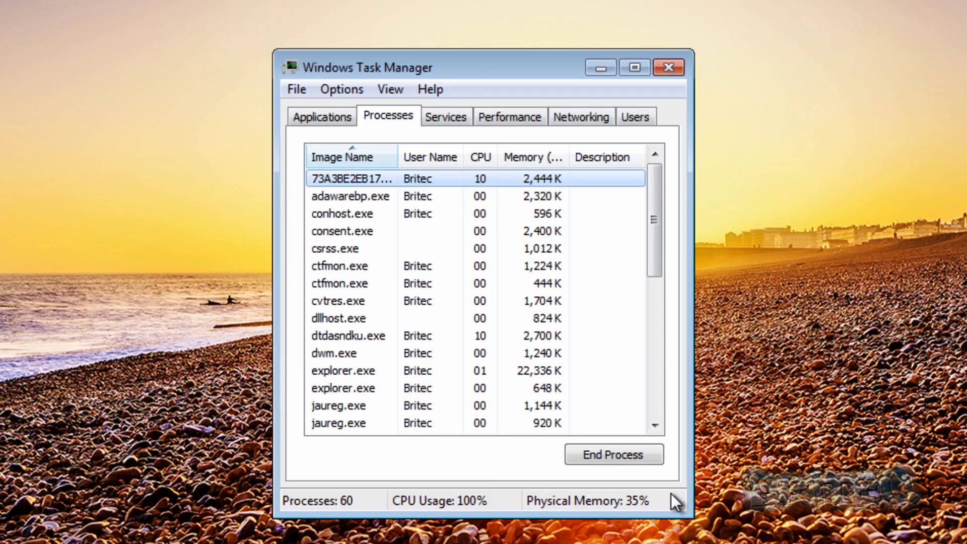
pyautogui.click(670, 69)
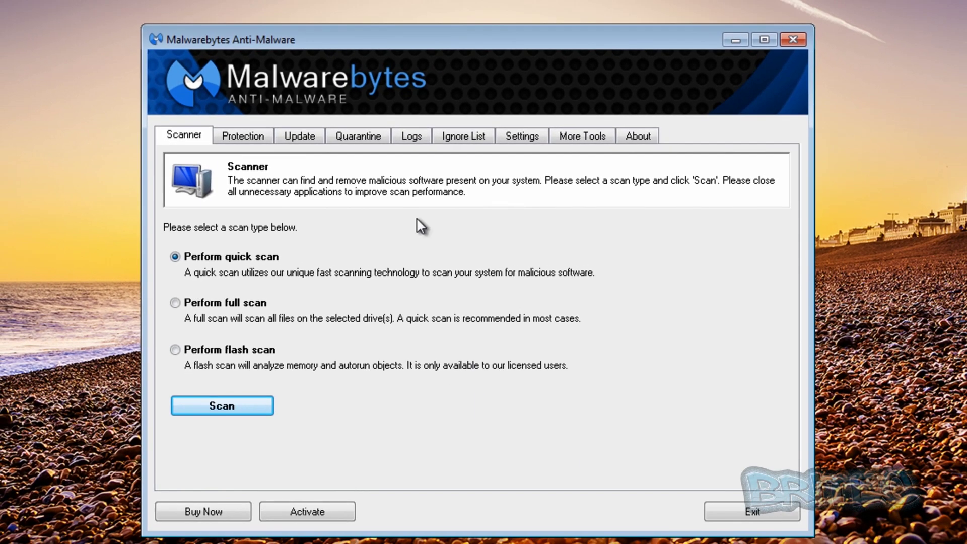
# Step: Check for updates and bring the malware database up to the latest version
pyautogui.click(304, 135)
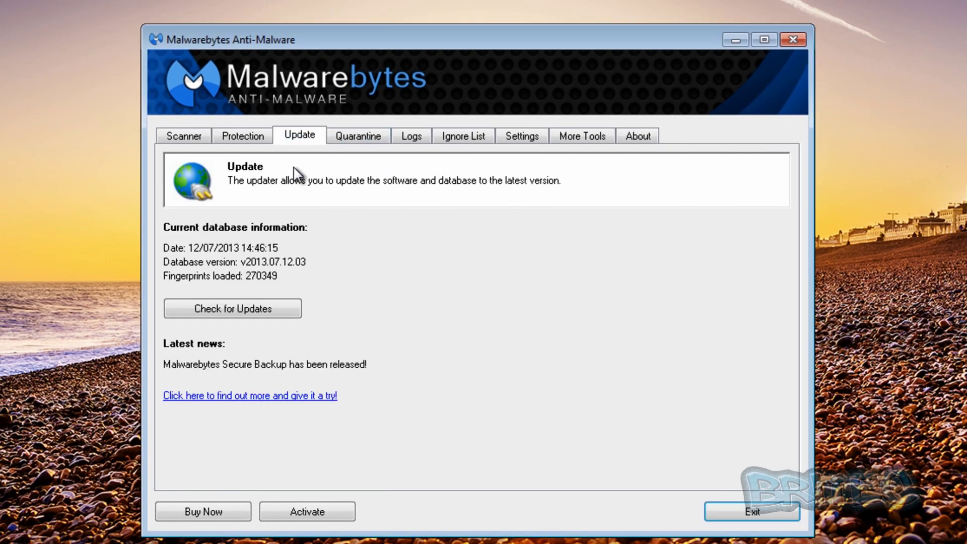
pyautogui.click(271, 304)
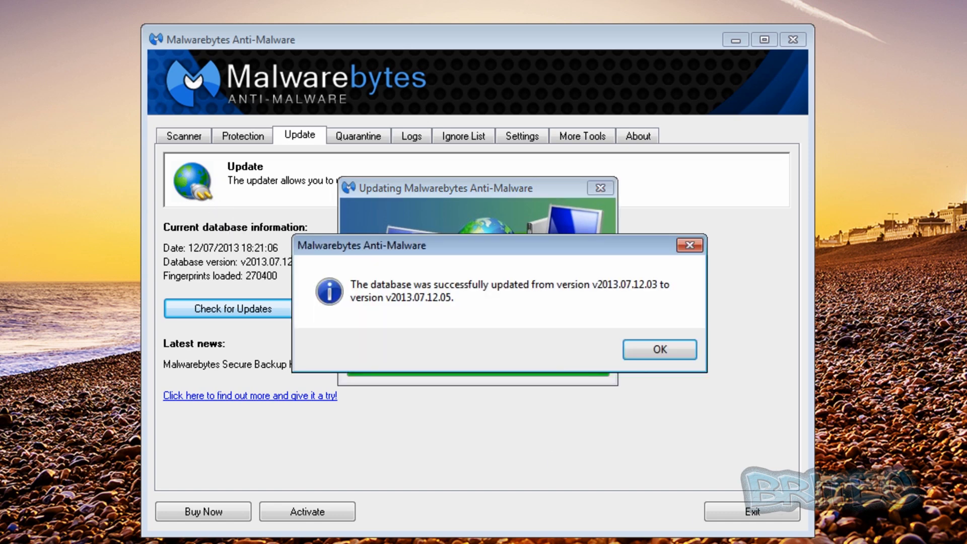
pyautogui.click(662, 355)
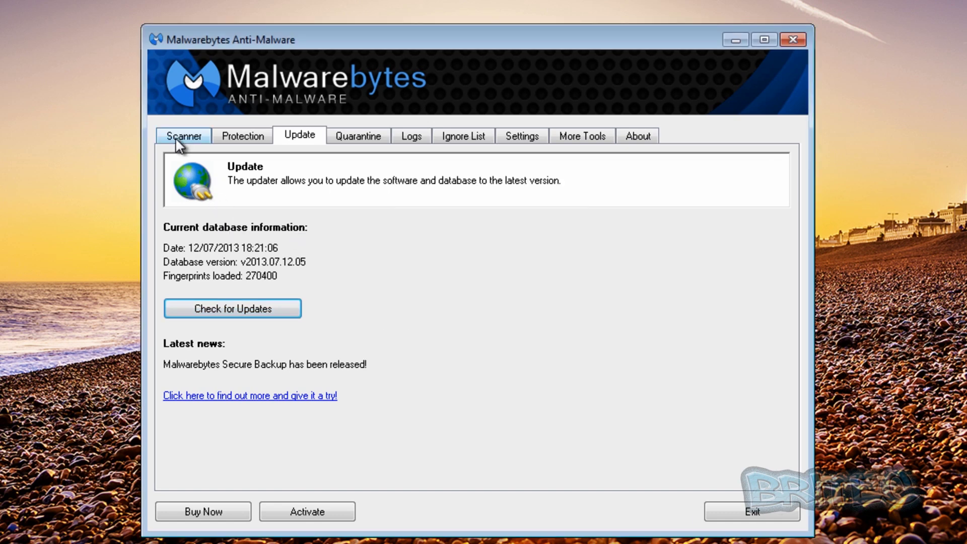
# Step: Run a quick scan of the system and dismiss the completion notice
pyautogui.click(177, 139)
pyautogui.click(226, 400)
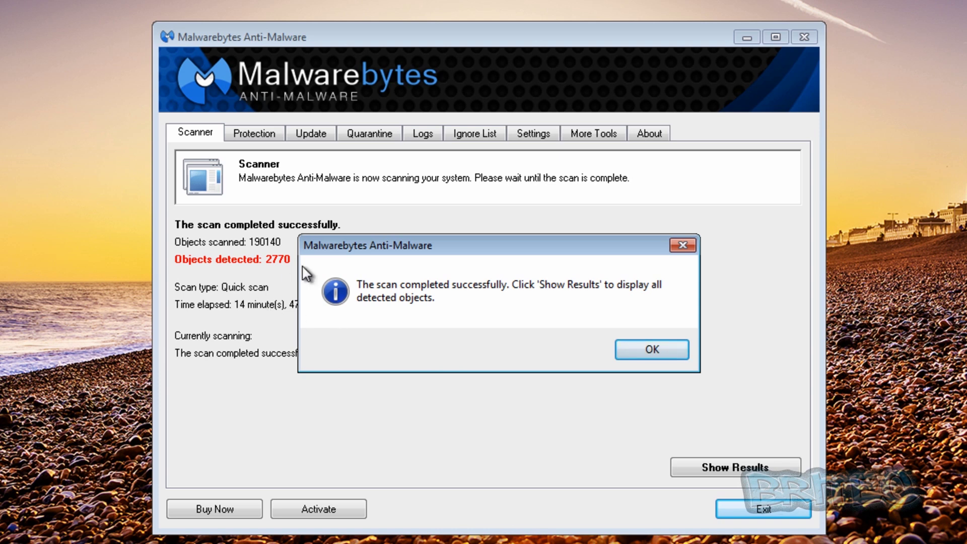
pyautogui.click(655, 349)
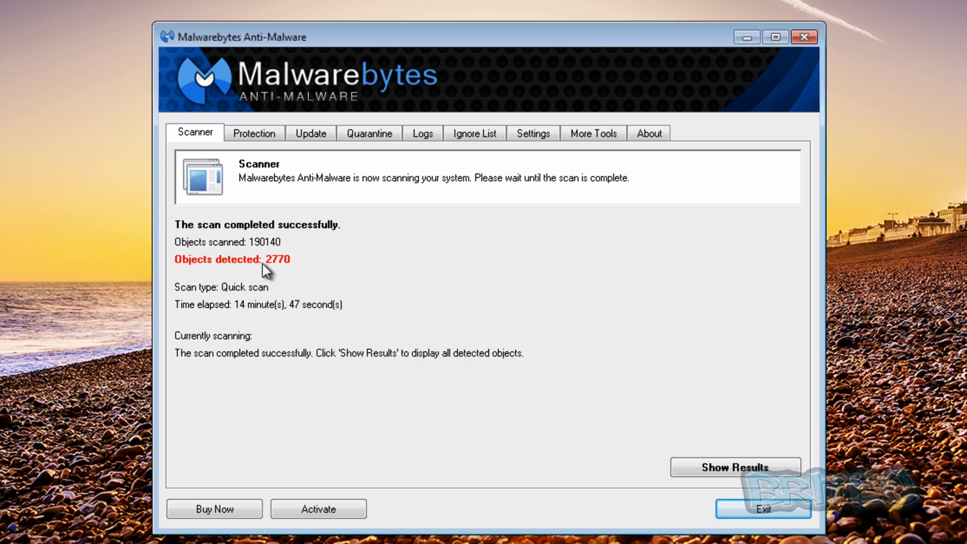
# Step: Review the full list of objects detected by the quick scan and remove all the selected items
pyautogui.click(734, 467)
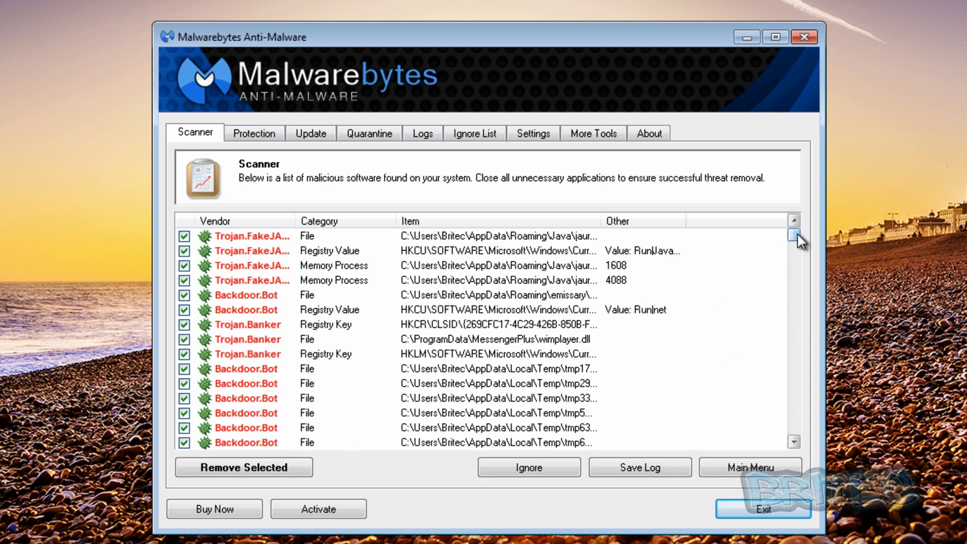
pyautogui.moveTo(797, 233); pyautogui.dragTo(799, 239)
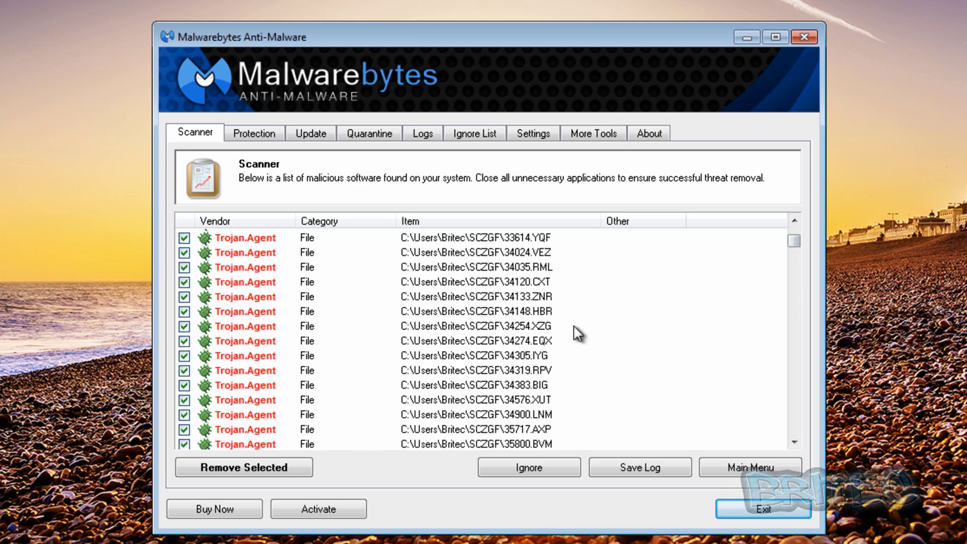
pyautogui.moveTo(794, 240); pyautogui.dragTo(797, 273)
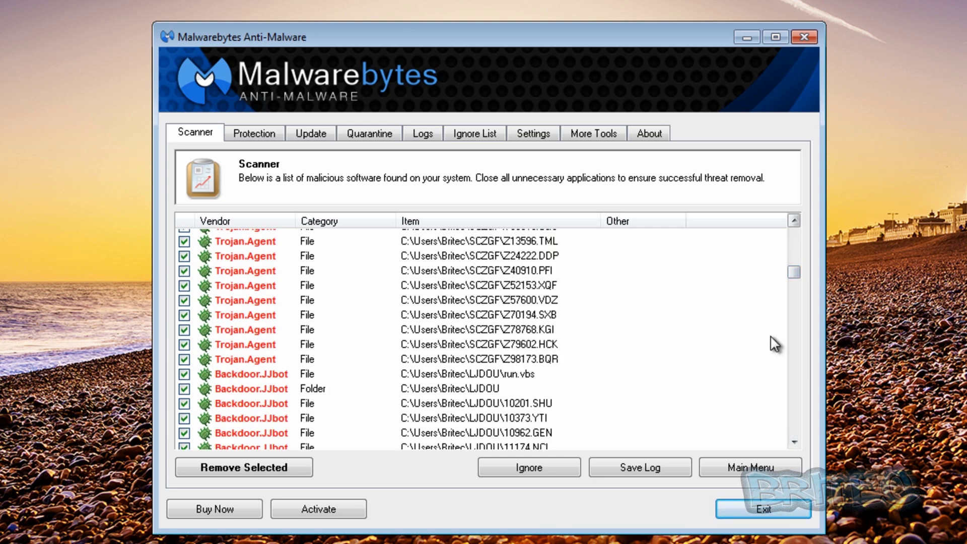
pyautogui.moveTo(795, 263); pyautogui.dragTo(797, 359)
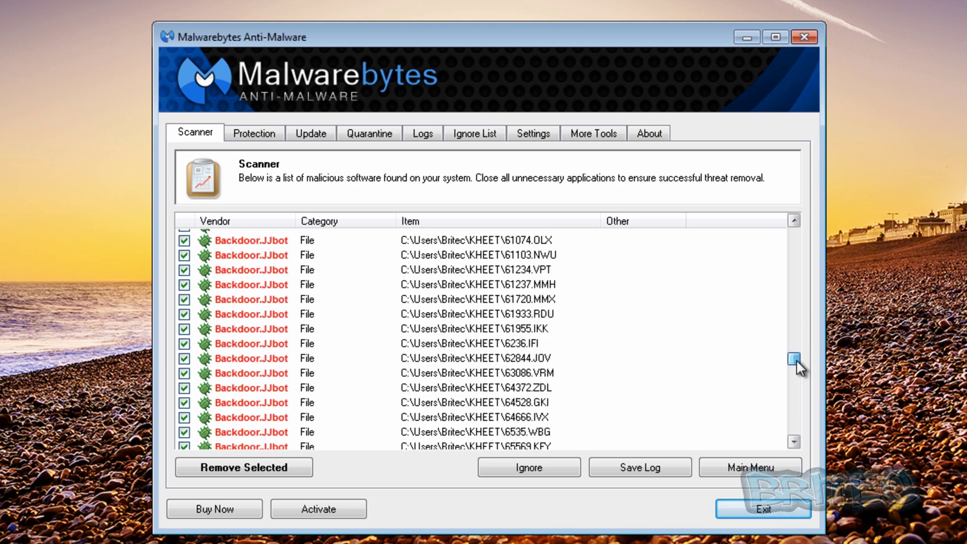
pyautogui.moveTo(797, 359); pyautogui.dragTo(797, 375)
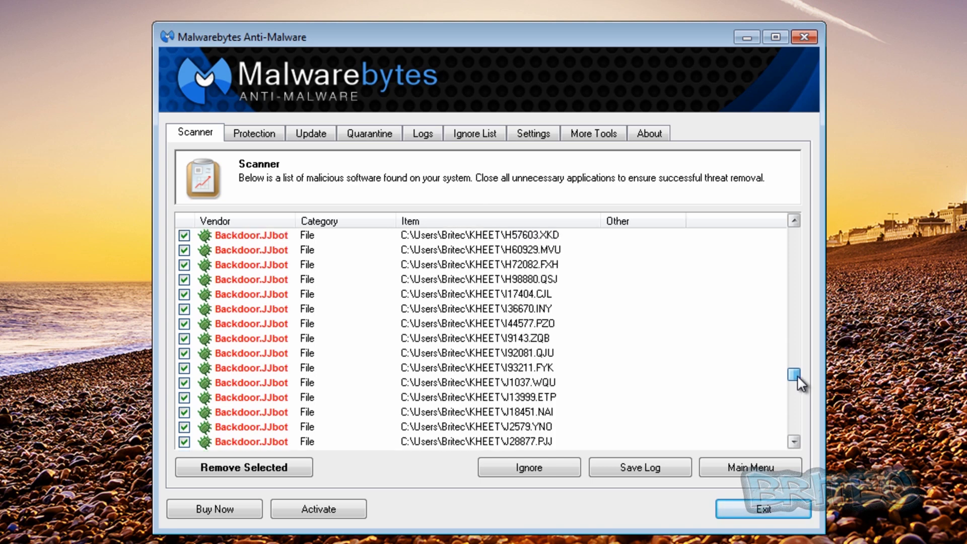
pyautogui.moveTo(797, 375); pyautogui.dragTo(746, 453)
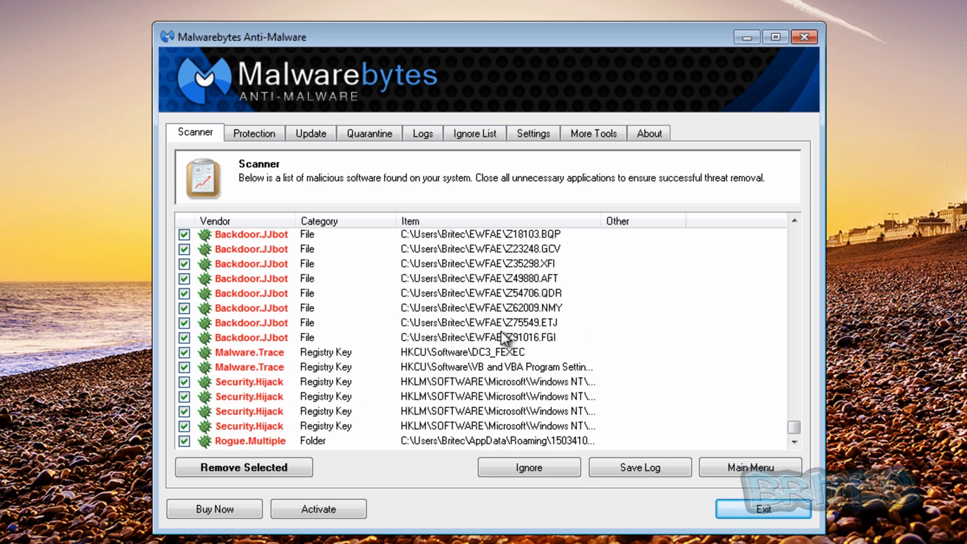
pyautogui.click(250, 467)
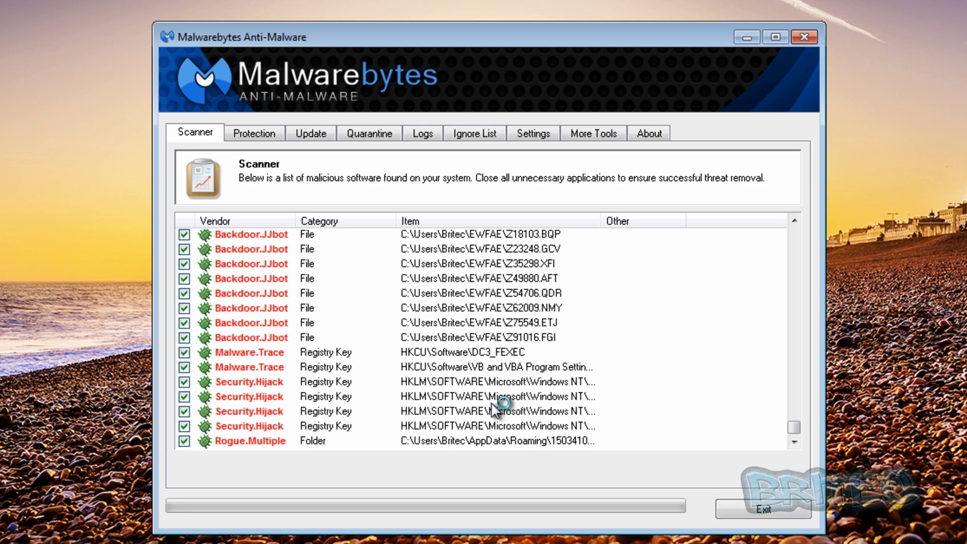